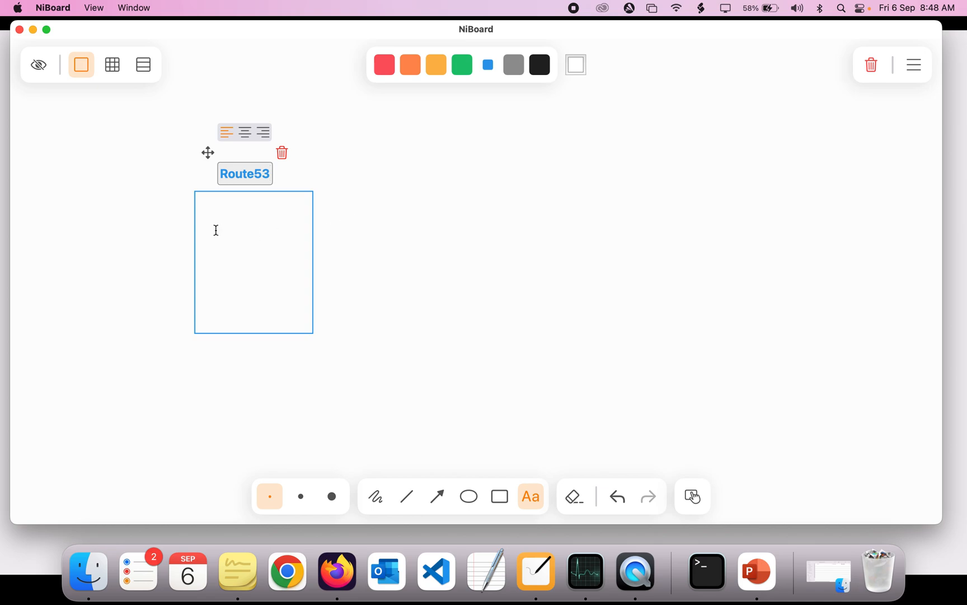
Write hiringjobs.in inside the Route53 box
{"action": "left_click", "coordinate": [214, 227]}
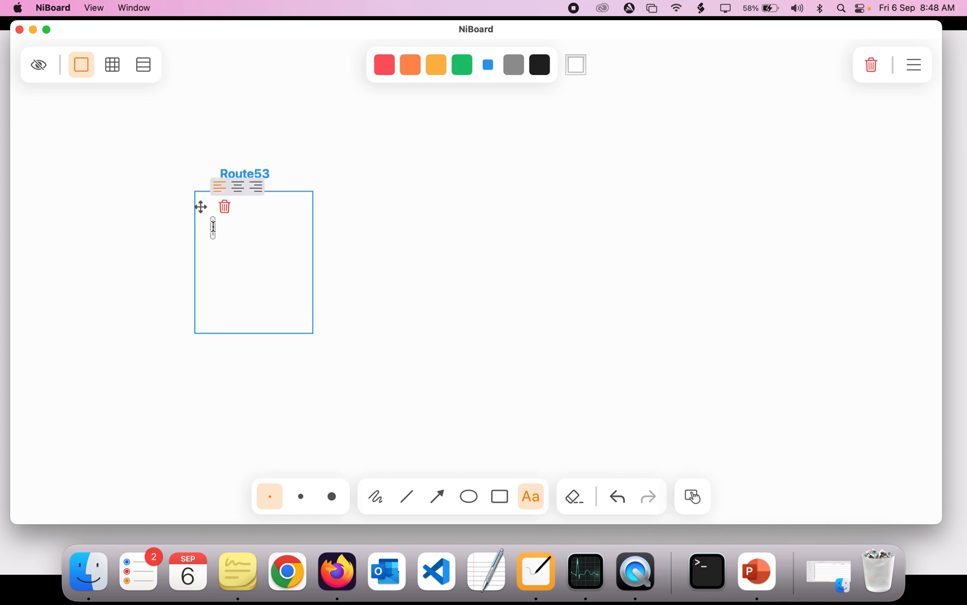
{"action": "type", "text": "hi"}
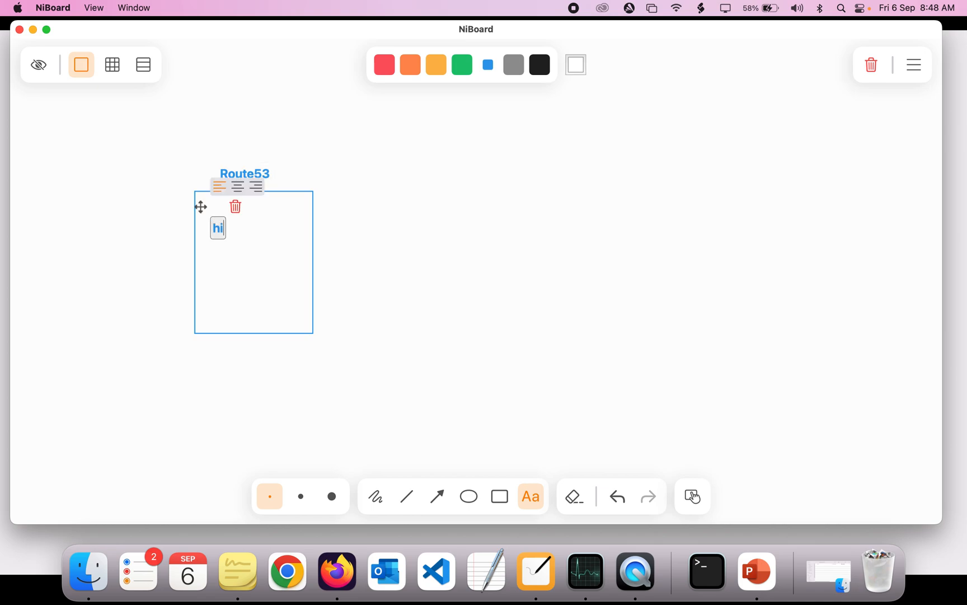
{"action": "type", "text": "ringjobs.in"}
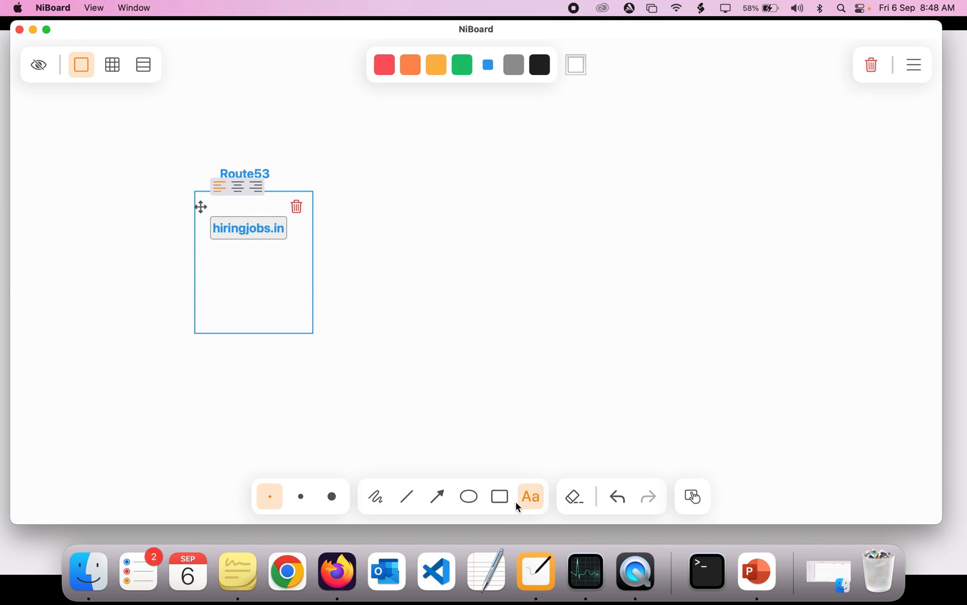
Draw a second rectangle to the right of the Route53 box and label it ec2
{"action": "left_click", "coordinate": [503, 495]}
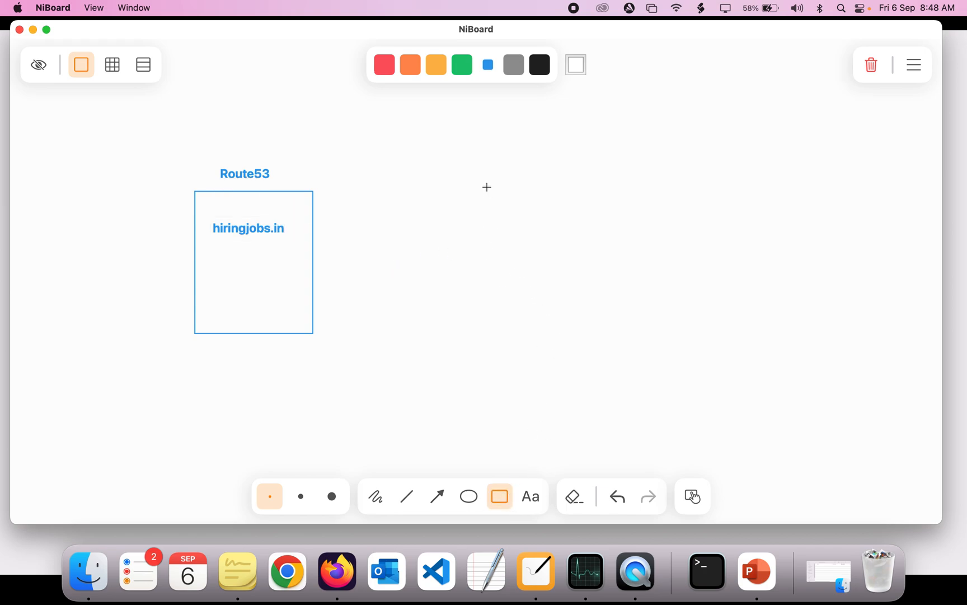
{"action": "left_click_drag", "start_coordinate": [483, 201], "coordinate": [600, 334]}
{"action": "left_click", "coordinate": [531, 496]}
{"action": "left_click", "coordinate": [533, 177]}
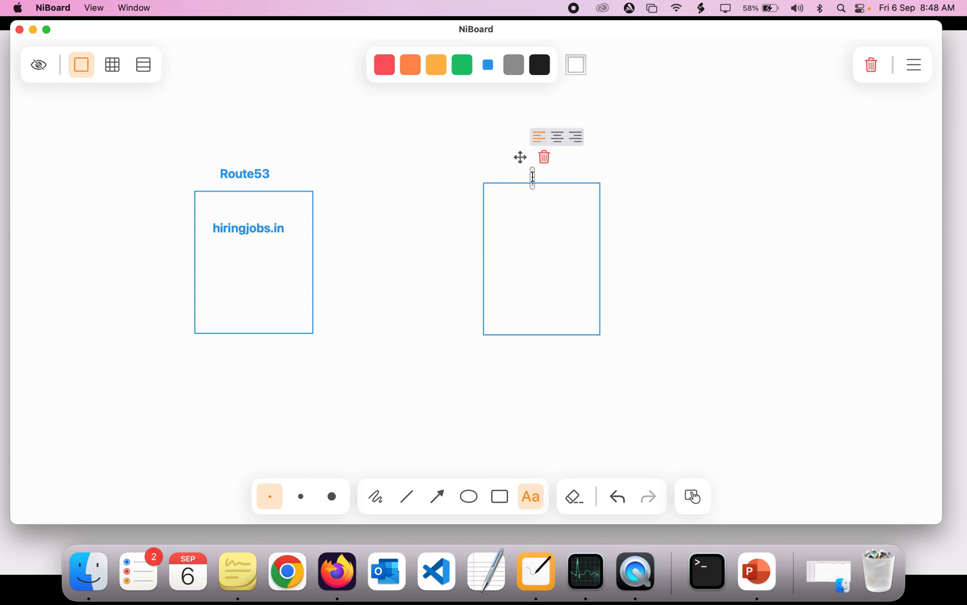
{"action": "type", "text": "EC2"}
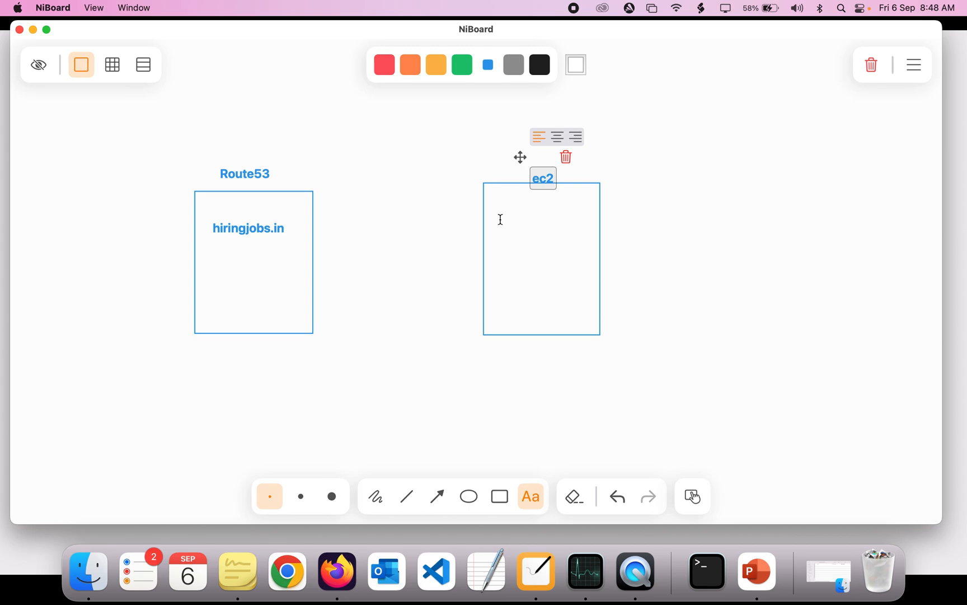
List '1. install httpd' and '2. host a basic html file' inside the ec2 box
{"action": "left_click", "coordinate": [499, 218]}
{"action": "type", "text": "1."}
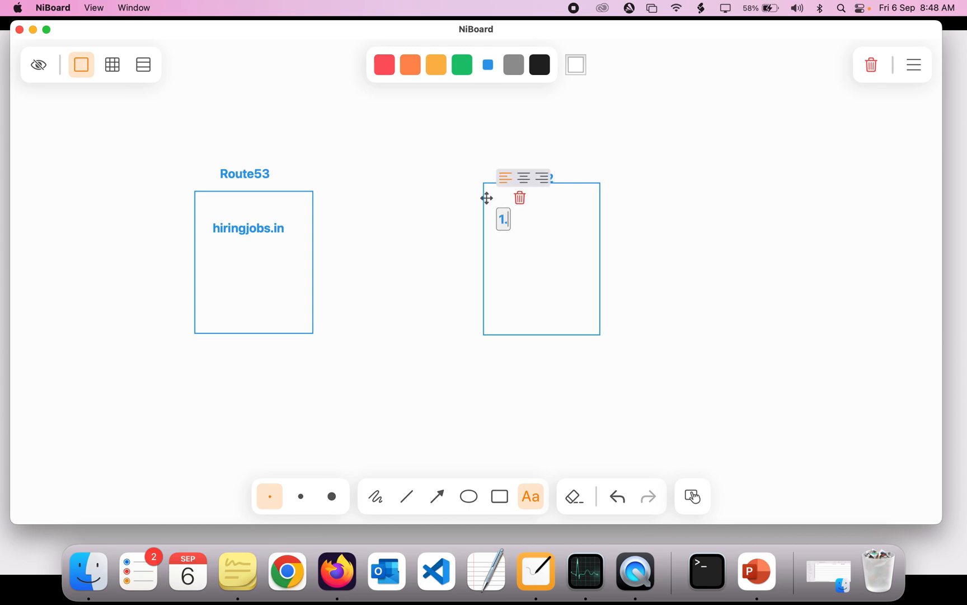
{"action": "type", "text": " inst"}
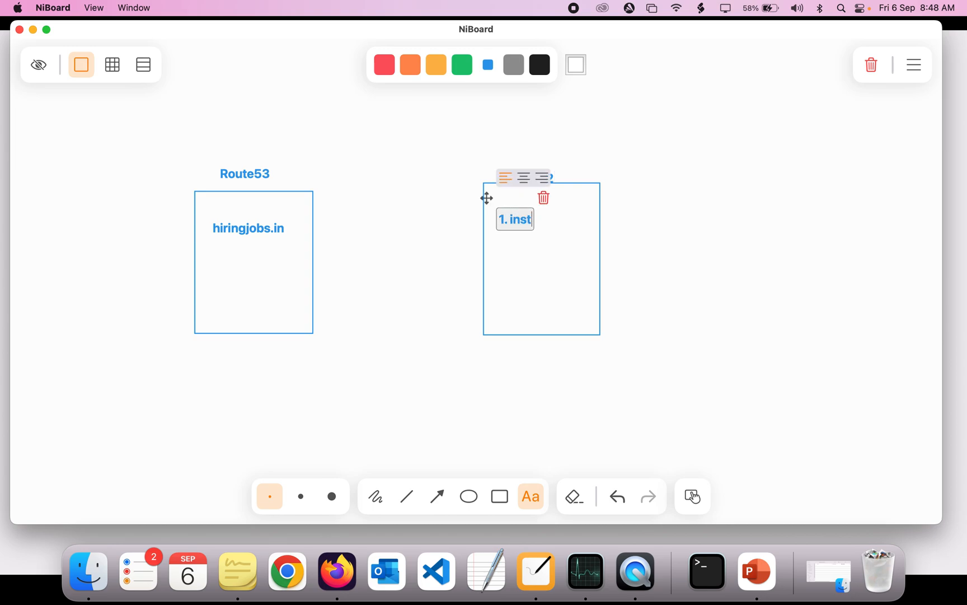
{"action": "type", "text": "all httpd"}
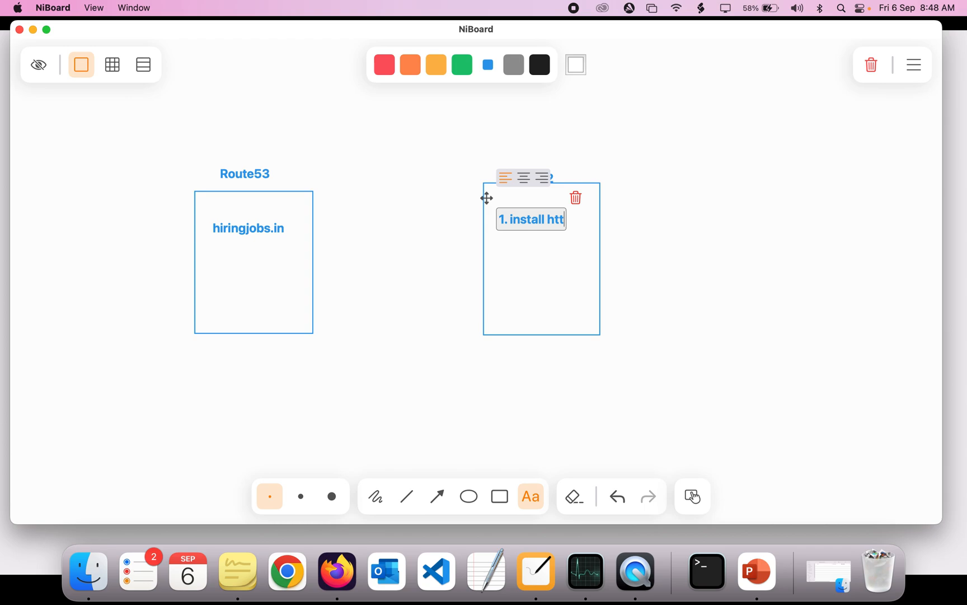
{"action": "left_click", "coordinate": [503, 237]}
{"action": "type", "text": "2."}
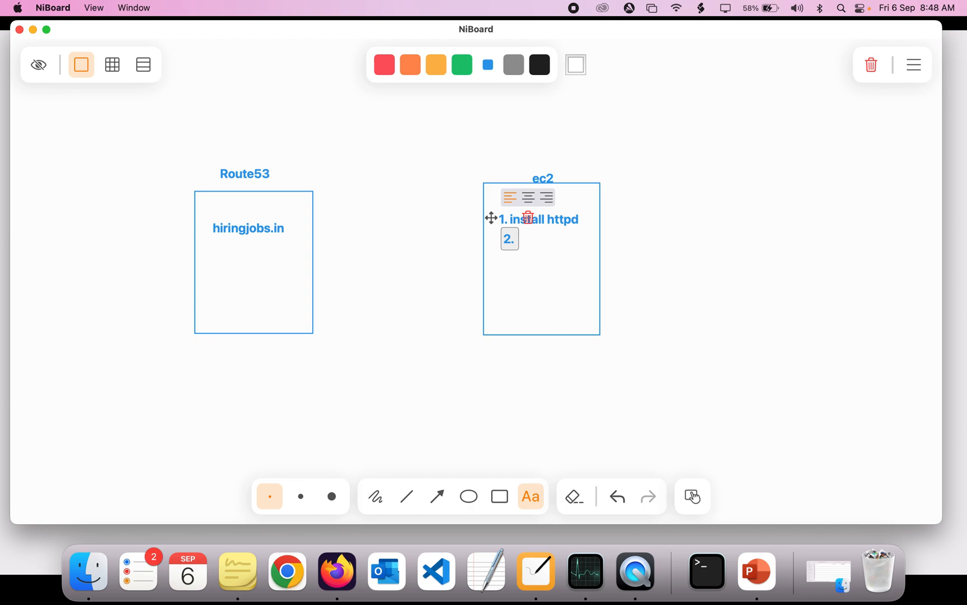
{"action": "type", "text": " host"}
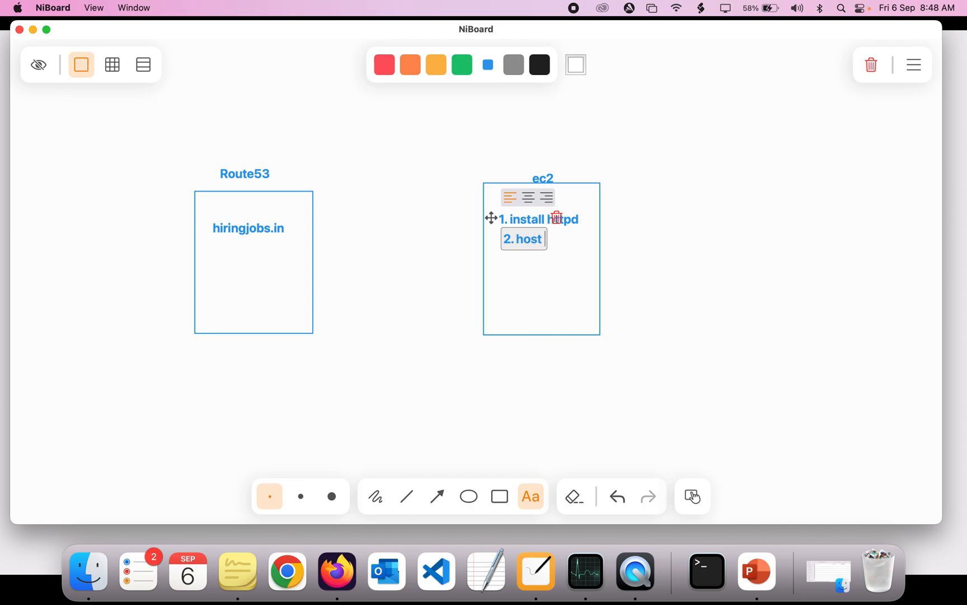
{"action": "type", "text": " a basic"}
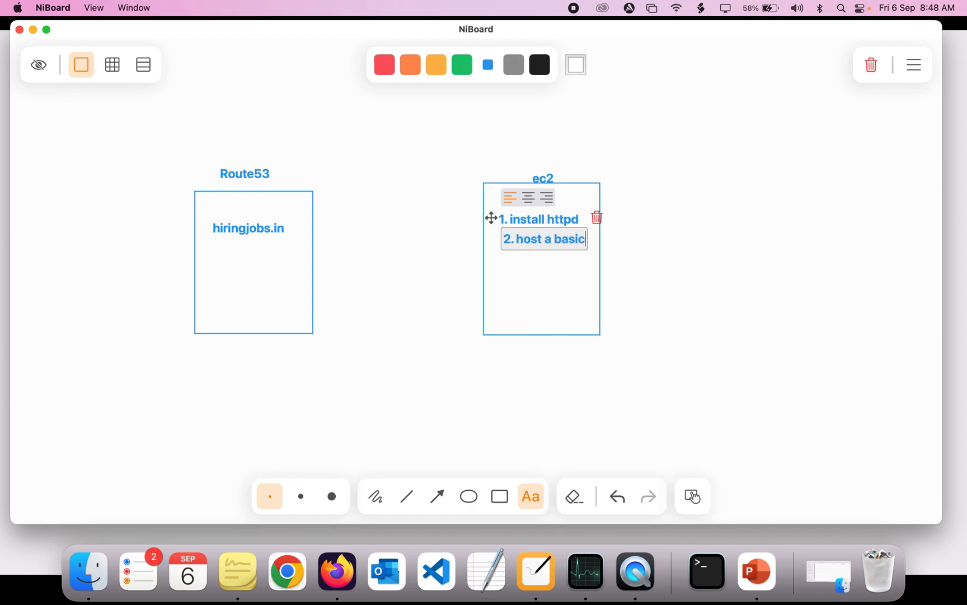
{"action": "type", "text": " html fi"}
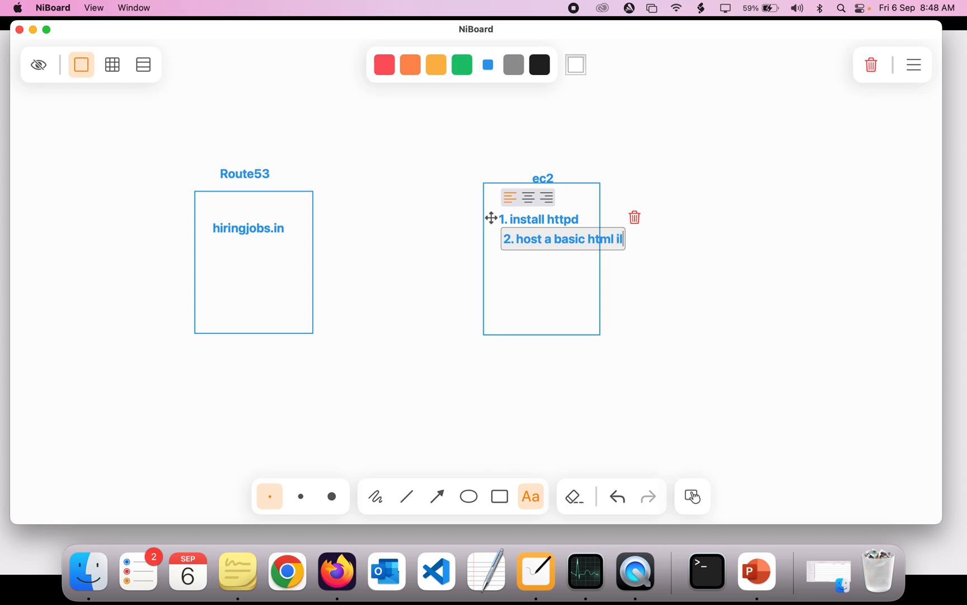
{"action": "type", "text": "le"}
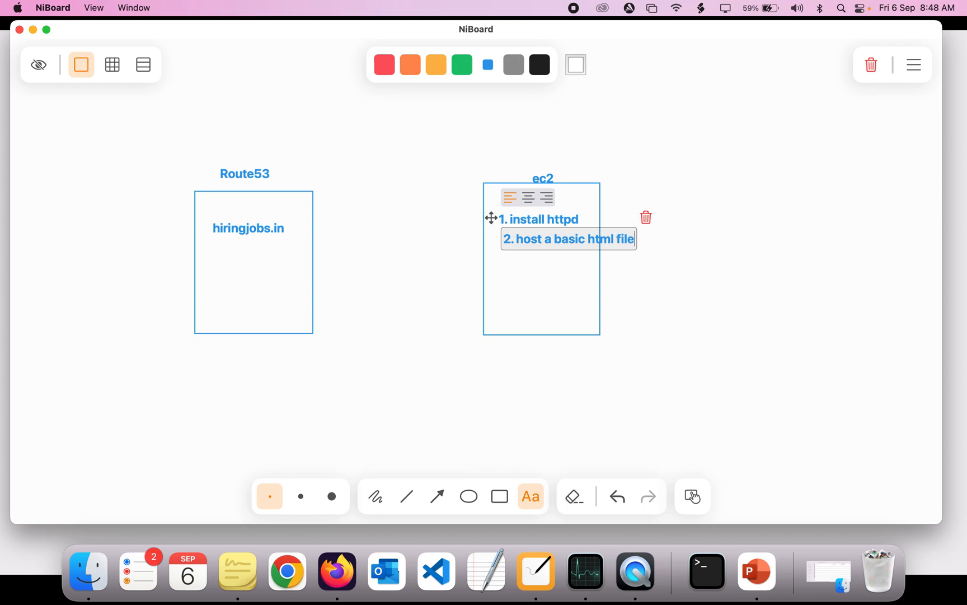
Add the text 'public ip address' near the bottom of the ec2 box
{"action": "left_click", "coordinate": [620, 264]}
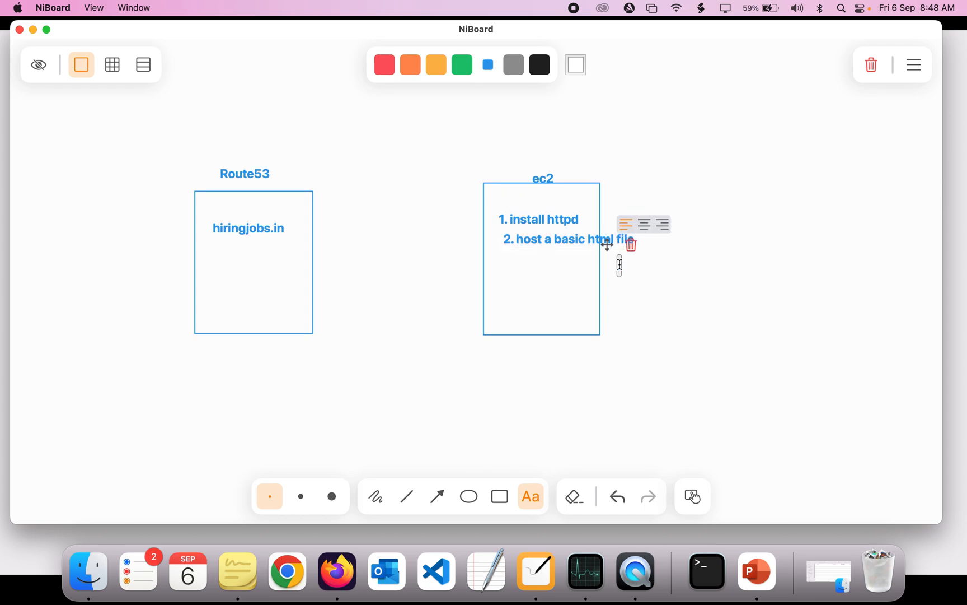
{"action": "left_click", "coordinate": [680, 219]}
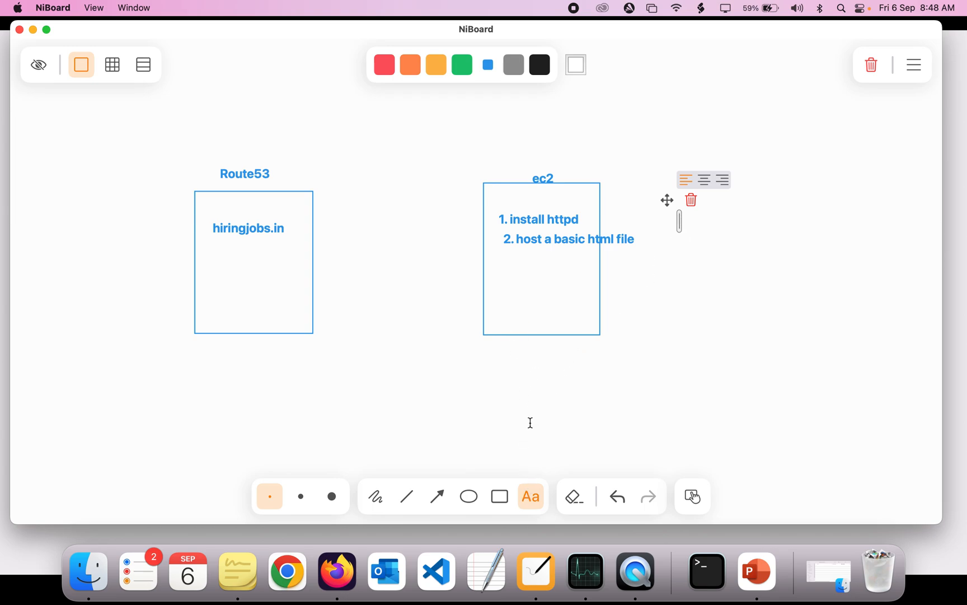
{"action": "left_click", "coordinate": [506, 323]}
{"action": "type", "text": "p"}
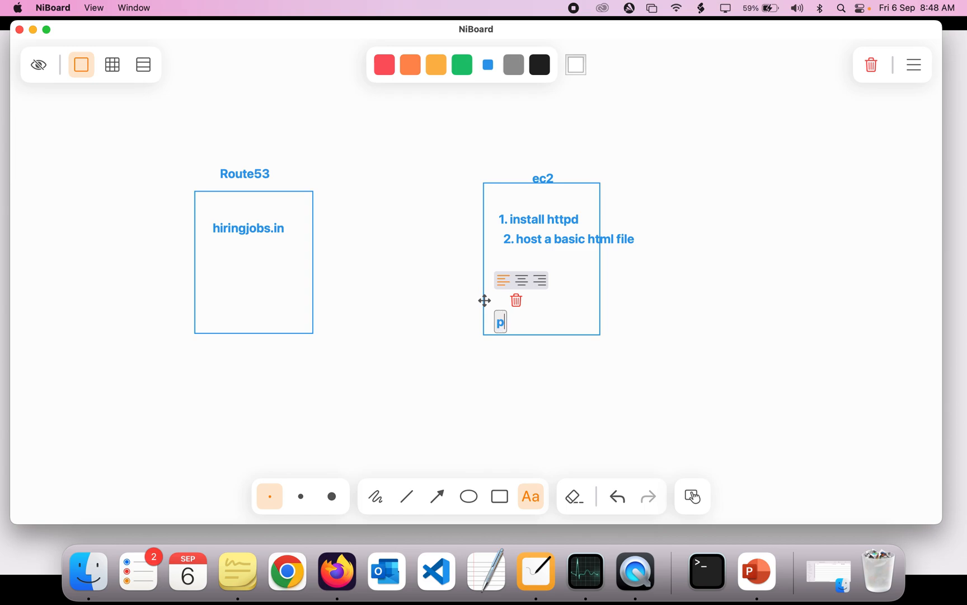
{"action": "type", "text": "ublic"}
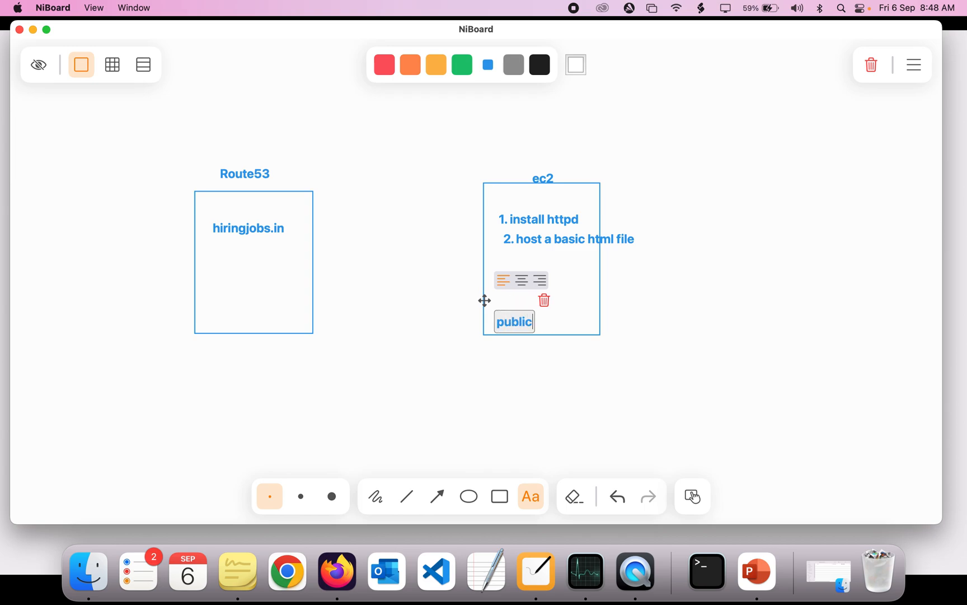
{"action": "type", "text": " ip address"}
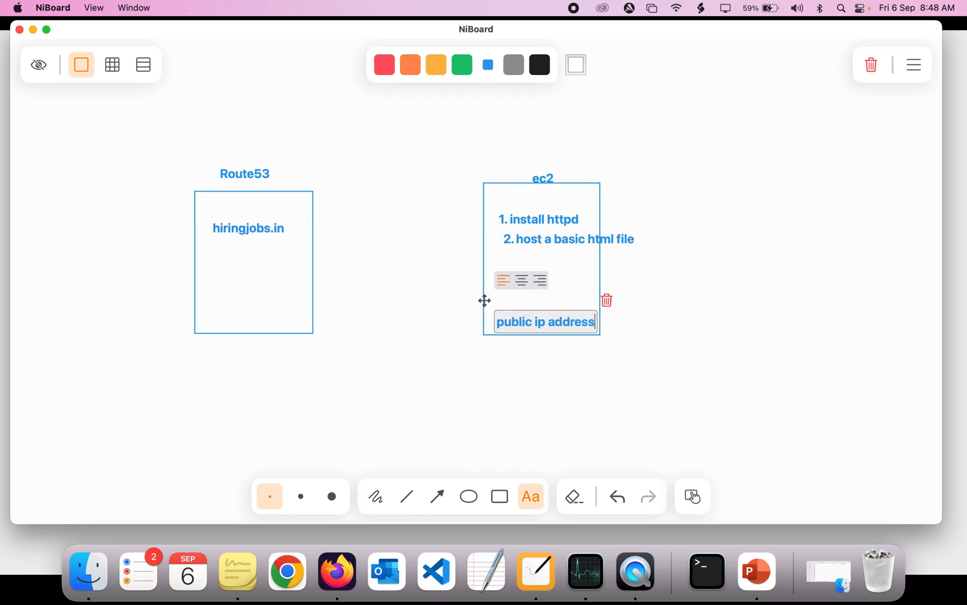
{"action": "left_click", "coordinate": [742, 370]}
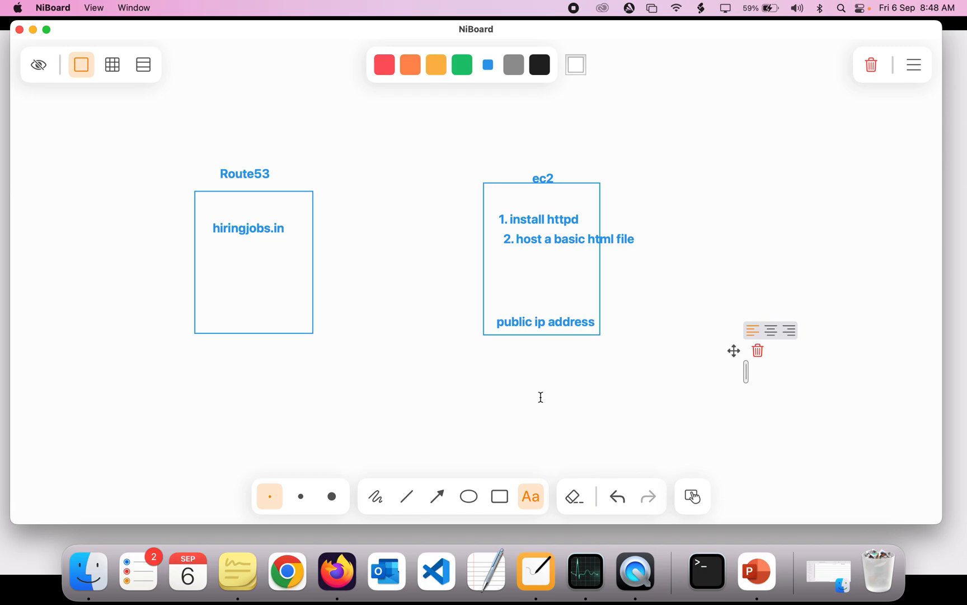
Draw an arrow from hiringjobs.in to 'public ip address' and label it A
{"action": "left_click", "coordinate": [438, 497]}
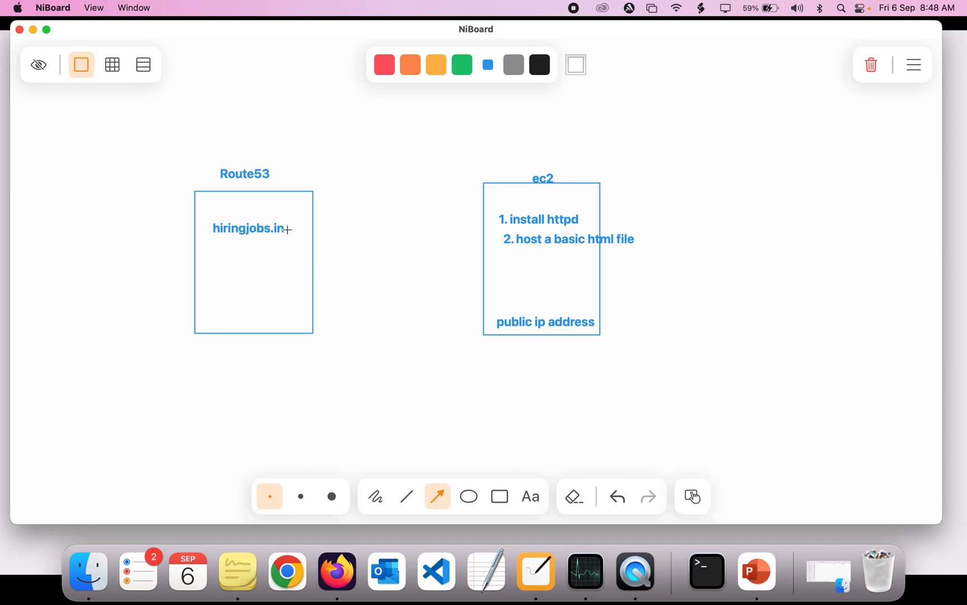
{"action": "left_click_drag", "start_coordinate": [287, 229], "coordinate": [500, 321]}
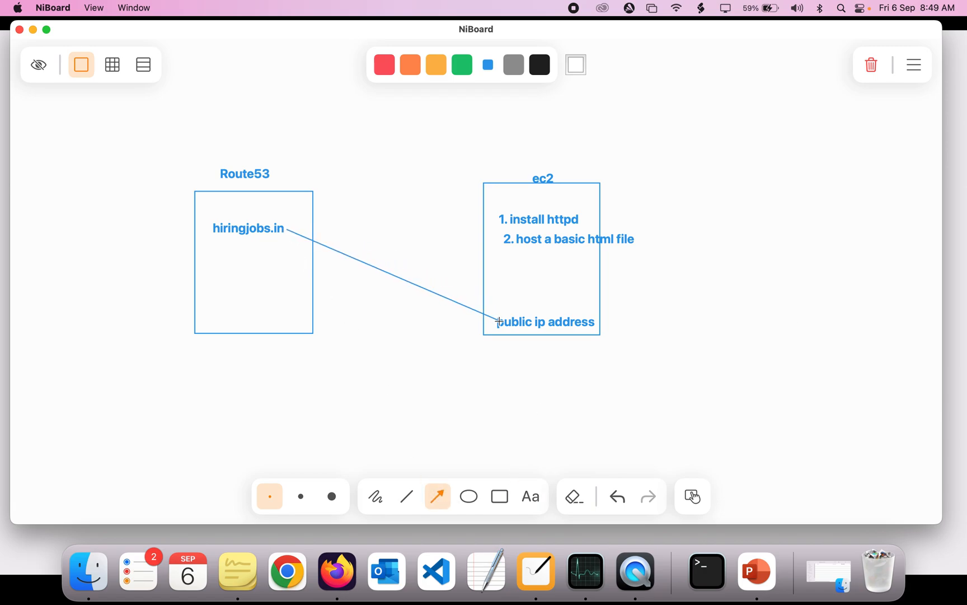
{"action": "left_click", "coordinate": [529, 496]}
{"action": "left_click", "coordinate": [379, 258]}
{"action": "type", "text": "A"}
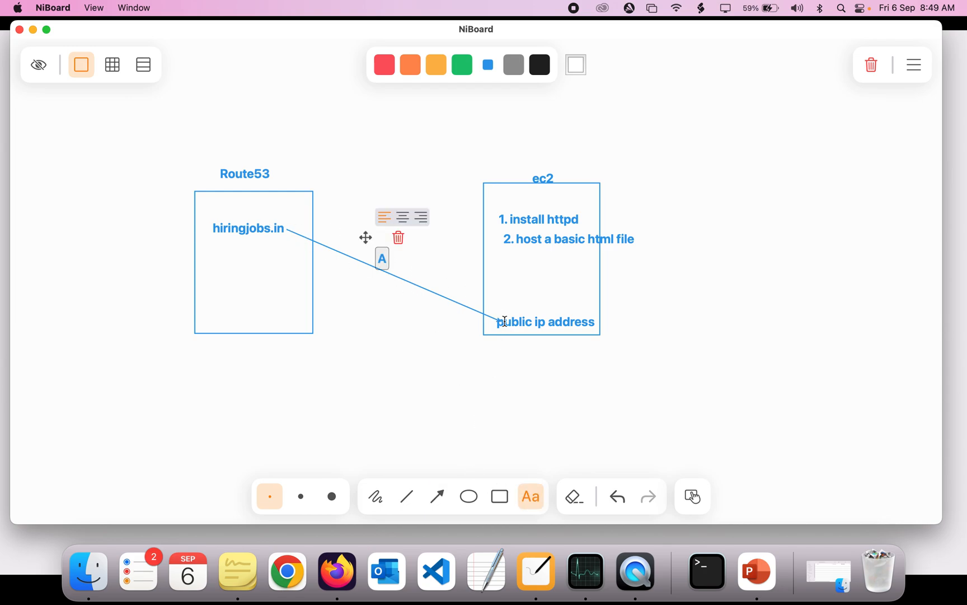
Draw a rectangle at the lower left of the board and label it godaddy
{"action": "left_click", "coordinate": [500, 497]}
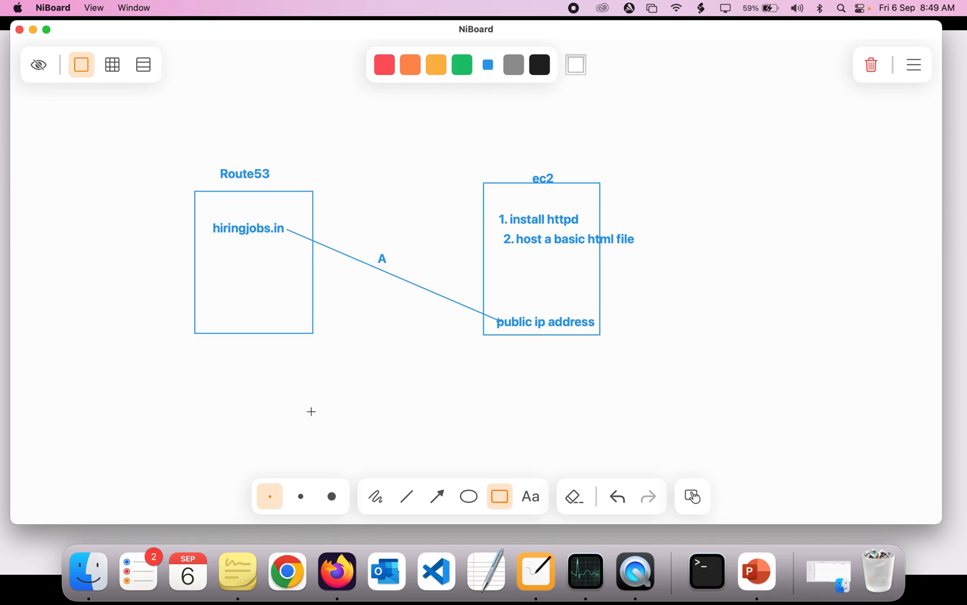
{"action": "mouse_move", "coordinate": [58, 325]}
{"action": "left_mouse_down"}
{"action": "mouse_move", "coordinate": [88, 443]}
{"action": "mouse_move", "coordinate": [148, 450]}
{"action": "left_mouse_up"}
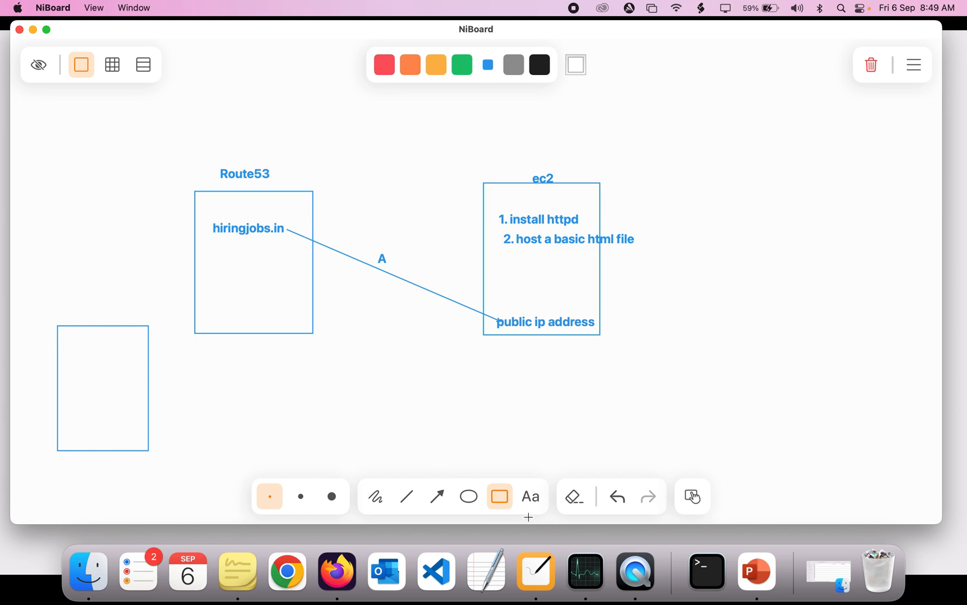
{"action": "left_click", "coordinate": [530, 497]}
{"action": "left_click", "coordinate": [75, 314]}
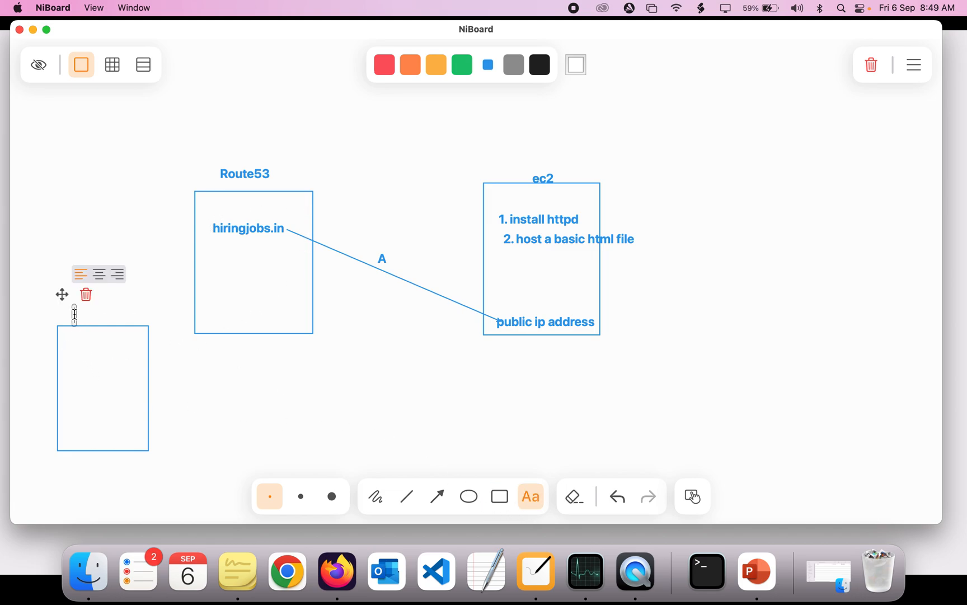
{"action": "type", "text": "godaddy"}
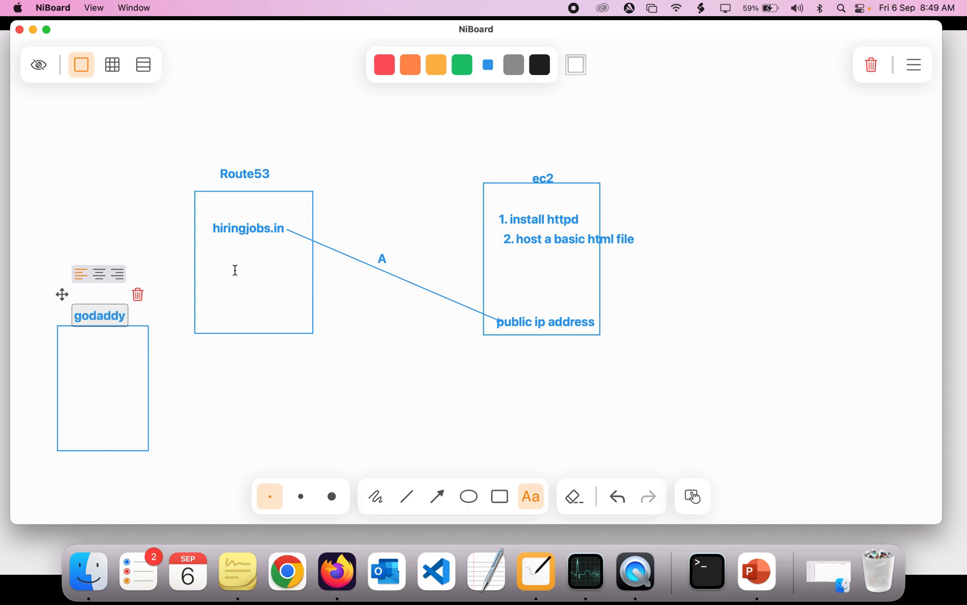
Draw an arrow from the godaddy box up to hiringjobs.in in the Route53 box
{"action": "left_click", "coordinate": [79, 368]}
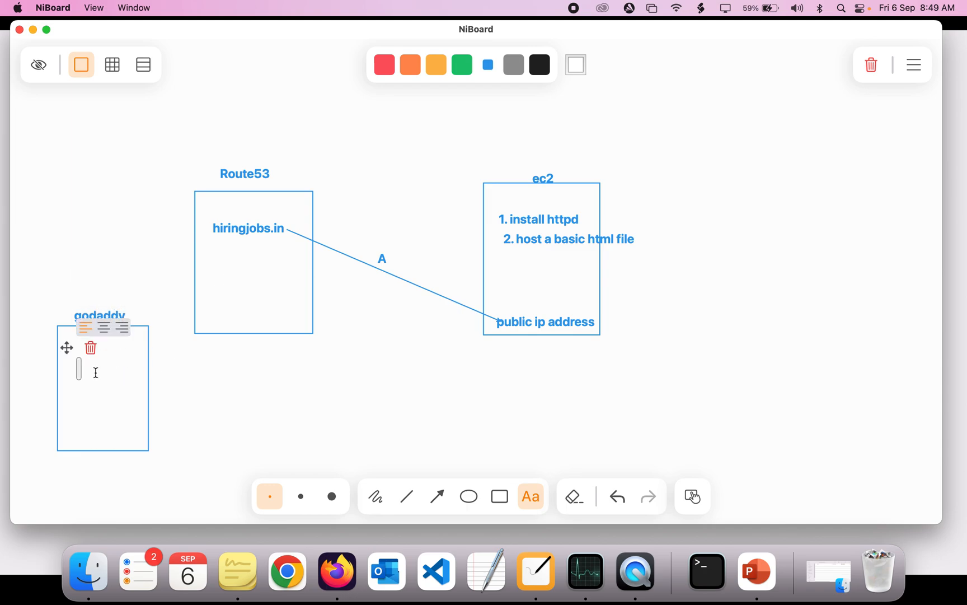
{"action": "left_click", "coordinate": [438, 496]}
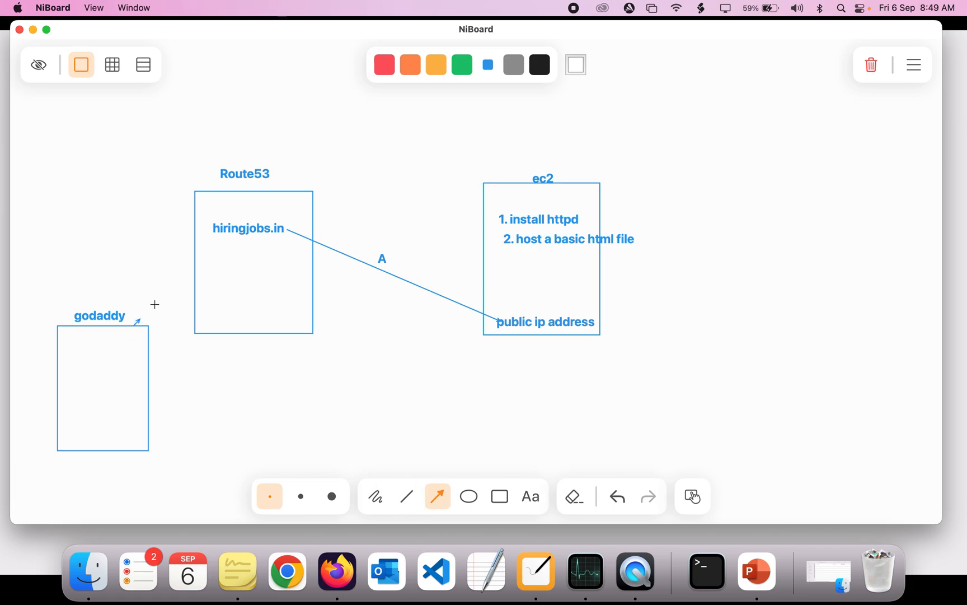
{"action": "left_click_drag", "start_coordinate": [155, 304], "coordinate": [211, 241]}
Switch to Firefox and start launching a new EC2 instance
{"action": "left_click", "coordinate": [338, 566]}
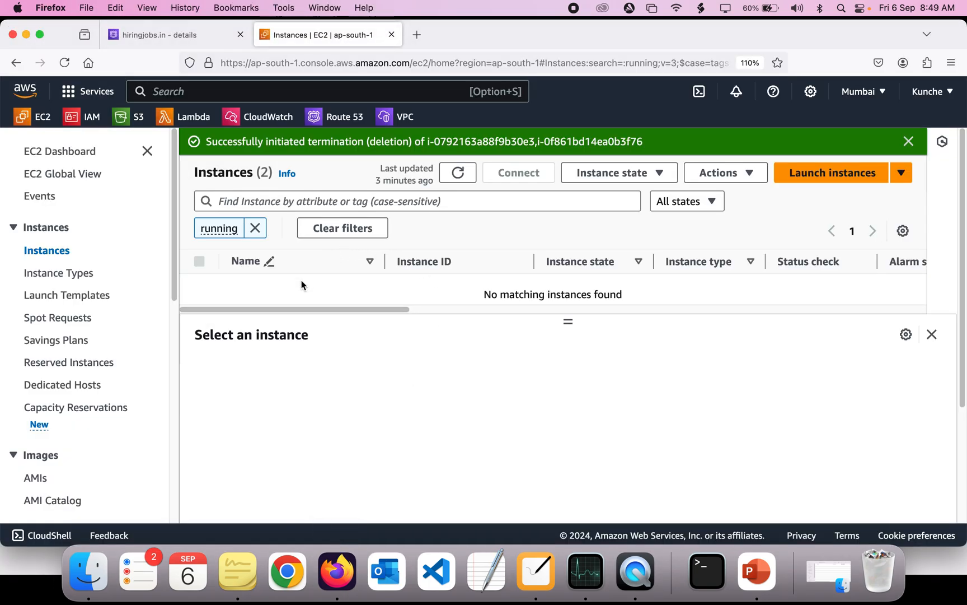
{"action": "left_click", "coordinate": [795, 173]}
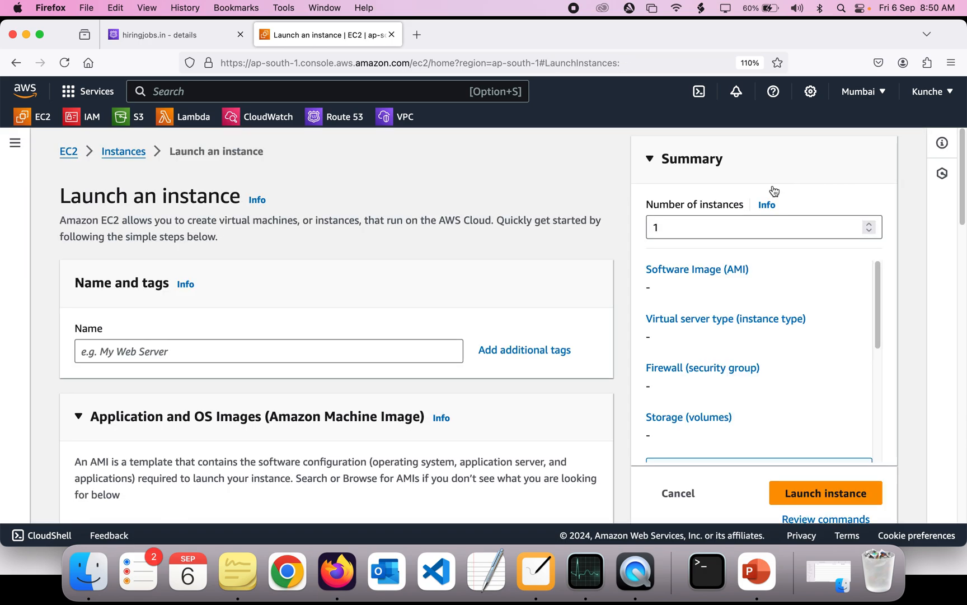
Name the new instance cloud-institution-web
{"action": "left_click", "coordinate": [355, 344]}
{"action": "type", "text": "clou"}
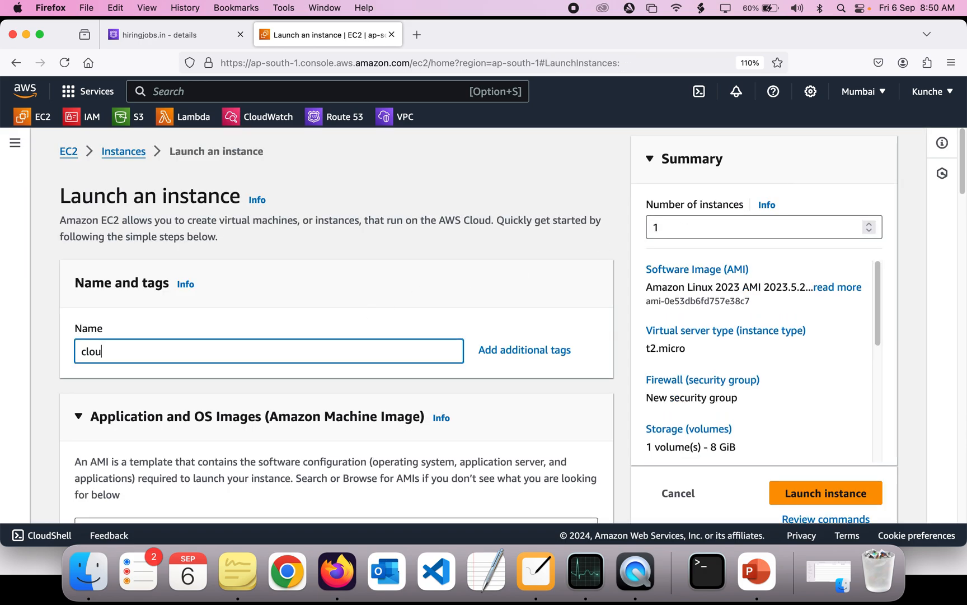
{"action": "type", "text": "d-instituti"}
{"action": "type", "text": "tion-web"}
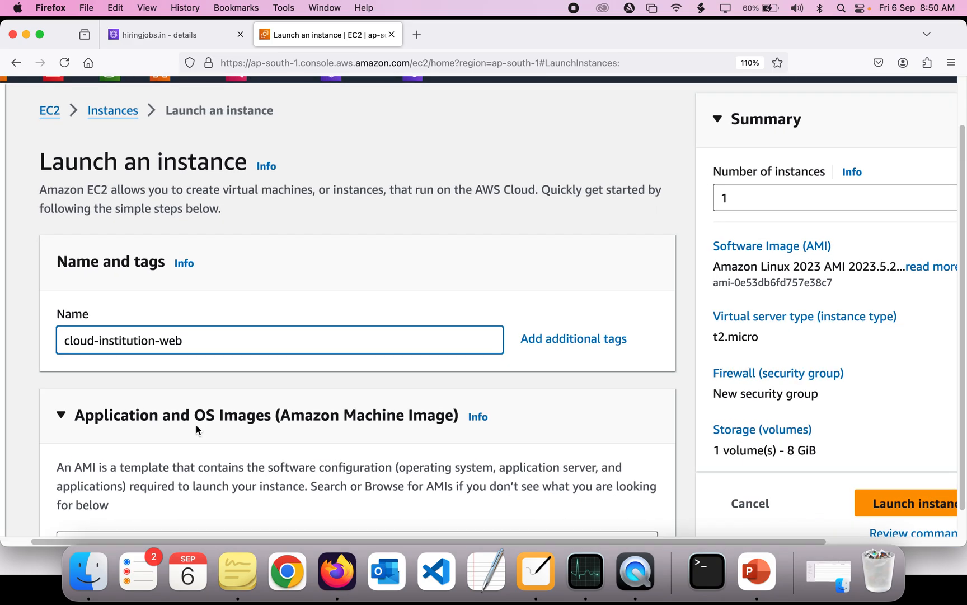
{"action": "scroll", "coordinate": [196, 427], "scroll_direction": "down", "scroll_amount": 10}
{"action": "scroll", "coordinate": [196, 427], "scroll_direction": "up", "scroll_amount": 10}
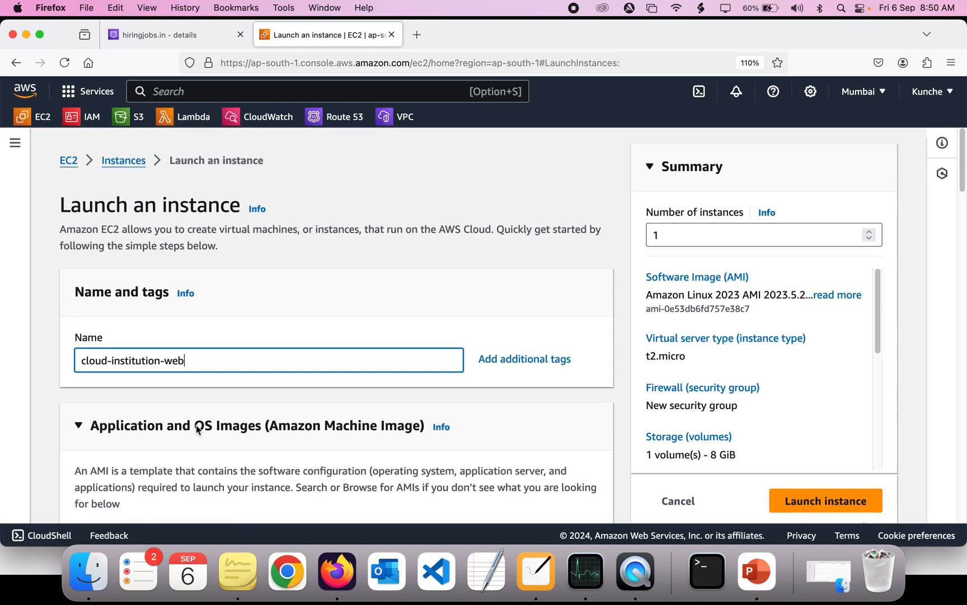
Choose cloud-institution-key as the instance's key pair
{"action": "scroll", "coordinate": [179, 431], "scroll_direction": "down", "scroll_amount": 5}
{"action": "scroll", "coordinate": [162, 436], "scroll_direction": "up", "scroll_amount": 5}
{"action": "scroll", "coordinate": [150, 439], "scroll_direction": "down", "scroll_amount": 2}
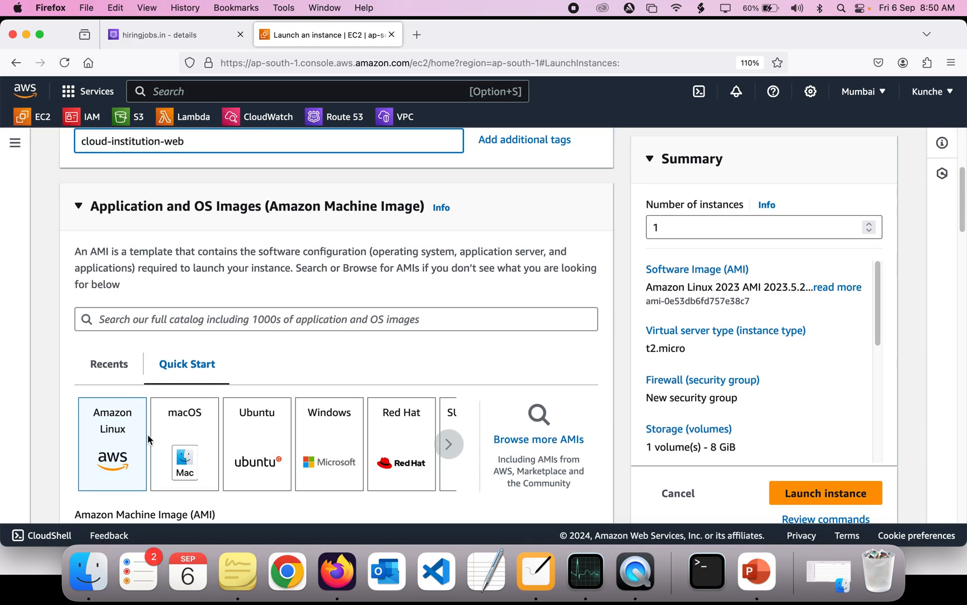
{"action": "scroll", "coordinate": [123, 441], "scroll_direction": "down", "scroll_amount": 6}
{"action": "scroll", "coordinate": [122, 439], "scroll_direction": "down", "scroll_amount": 2}
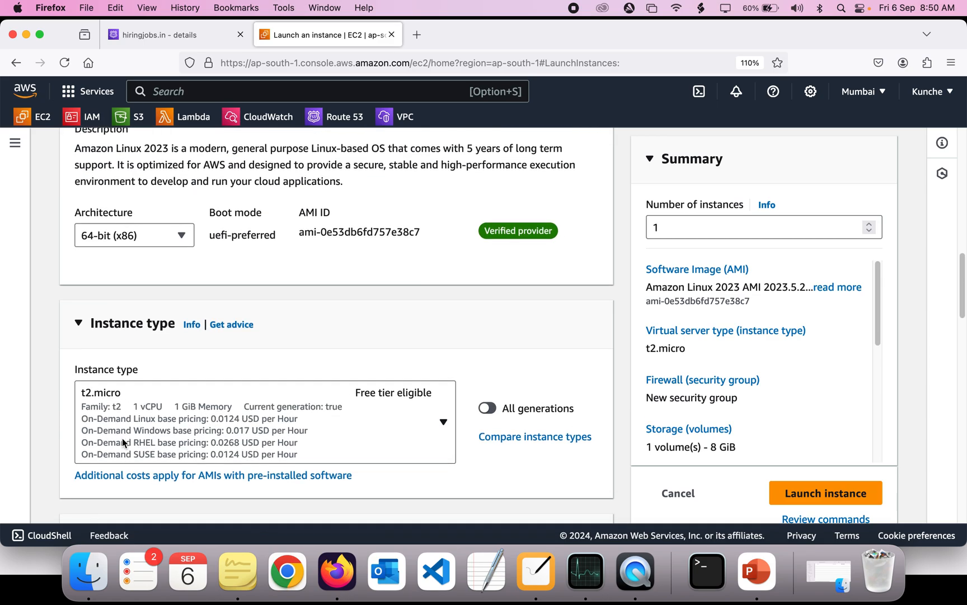
{"action": "scroll", "coordinate": [344, 408], "scroll_direction": "down", "scroll_amount": 8}
{"action": "scroll", "coordinate": [344, 406], "scroll_direction": "up", "scroll_amount": 2}
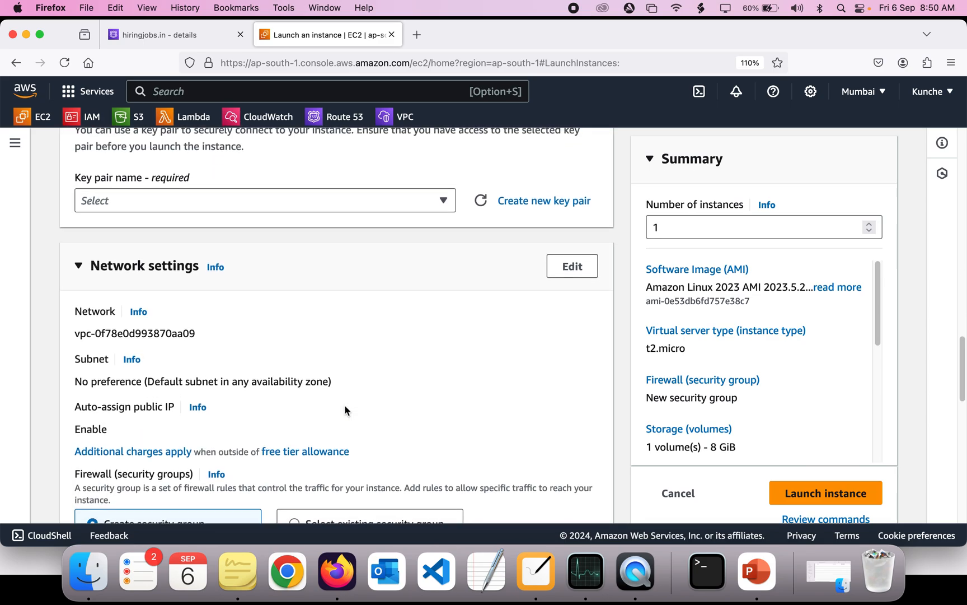
{"action": "scroll", "coordinate": [344, 406], "scroll_direction": "down", "scroll_amount": 1}
{"action": "scroll", "coordinate": [345, 406], "scroll_direction": "up", "scroll_amount": 2}
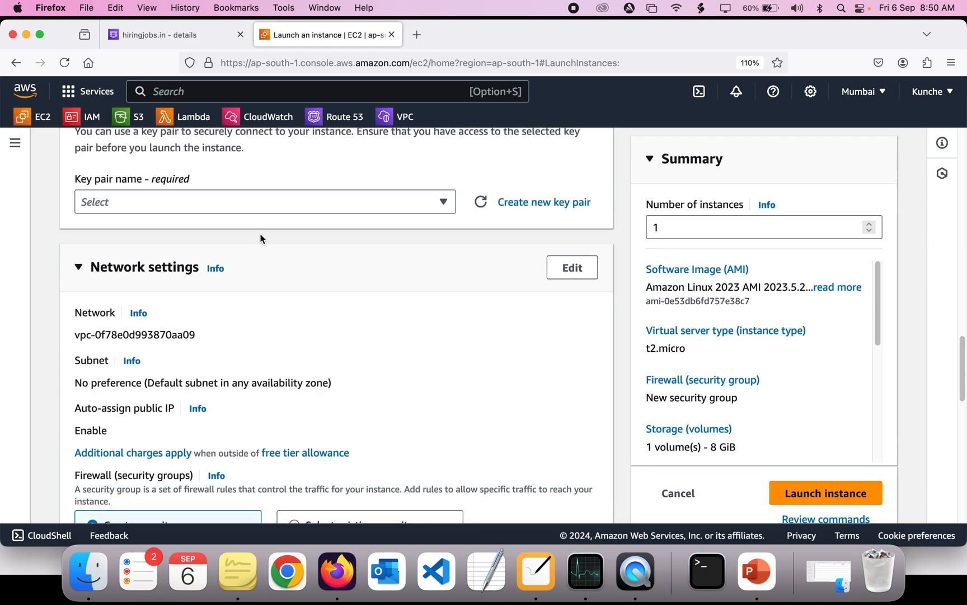
{"action": "left_click", "coordinate": [245, 209]}
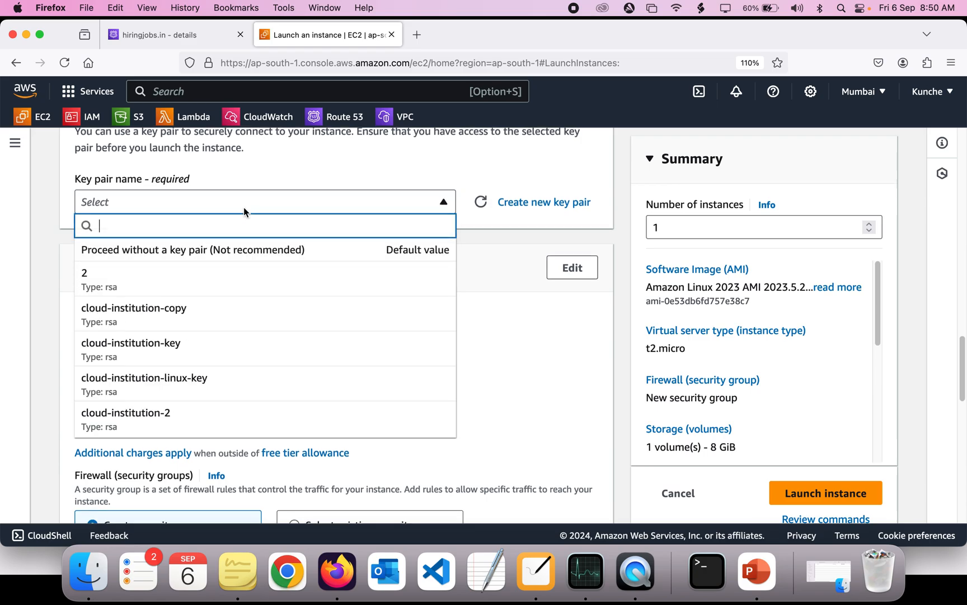
{"action": "left_click", "coordinate": [197, 345]}
Allow HTTP traffic from the internet in the new security group
{"action": "scroll", "coordinate": [197, 346], "scroll_direction": "up", "scroll_amount": 4}
{"action": "scroll", "coordinate": [197, 346], "scroll_direction": "down", "scroll_amount": 15}
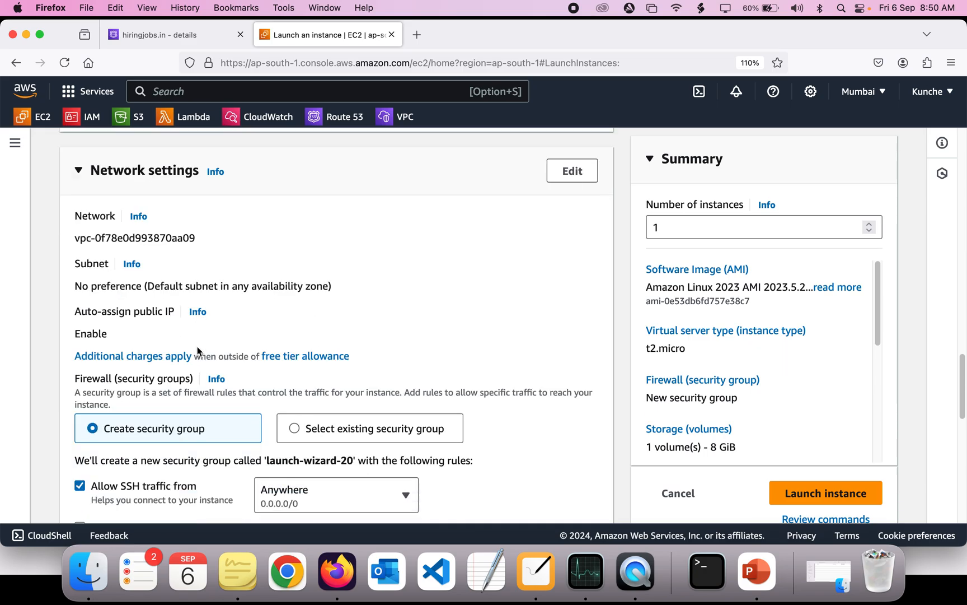
{"action": "scroll", "coordinate": [198, 351], "scroll_direction": "up", "scroll_amount": 5}
{"action": "scroll", "coordinate": [198, 346], "scroll_direction": "down", "scroll_amount": 2}
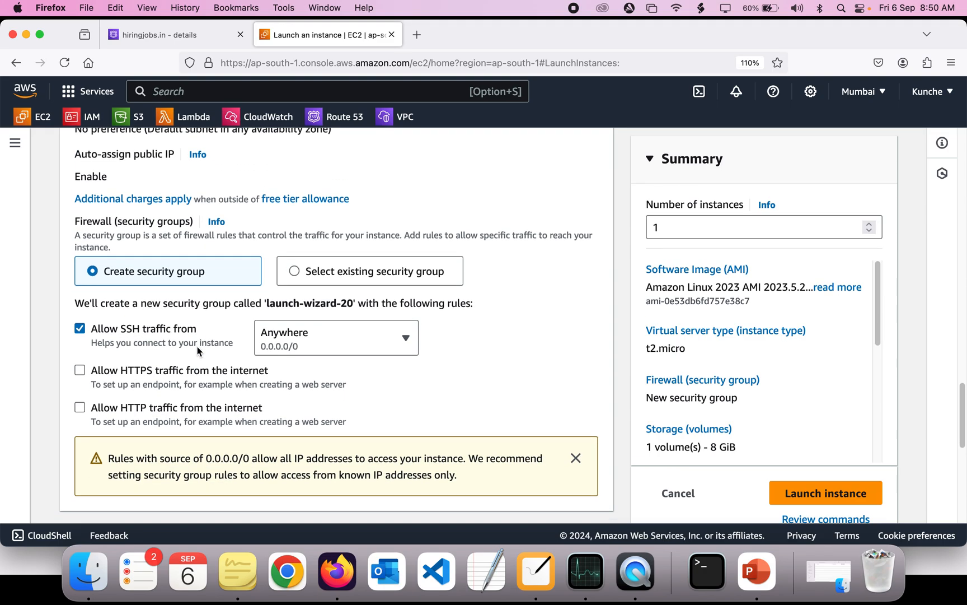
{"action": "left_click", "coordinate": [80, 407]}
Launch the instance
{"action": "scroll", "coordinate": [281, 409], "scroll_direction": "down", "scroll_amount": 5}
{"action": "scroll", "coordinate": [280, 406], "scroll_direction": "up", "scroll_amount": 1}
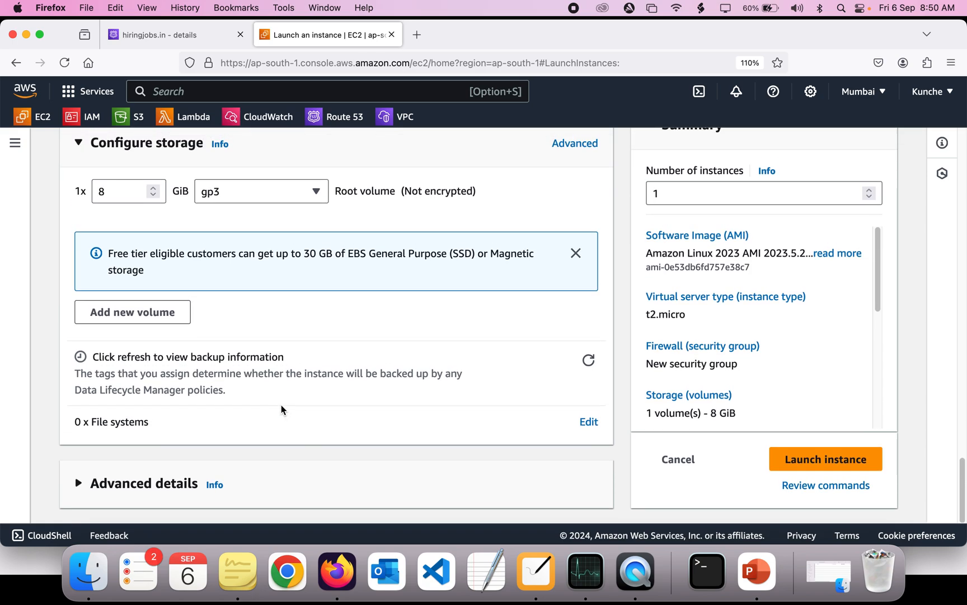
{"action": "left_click", "coordinate": [803, 458]}
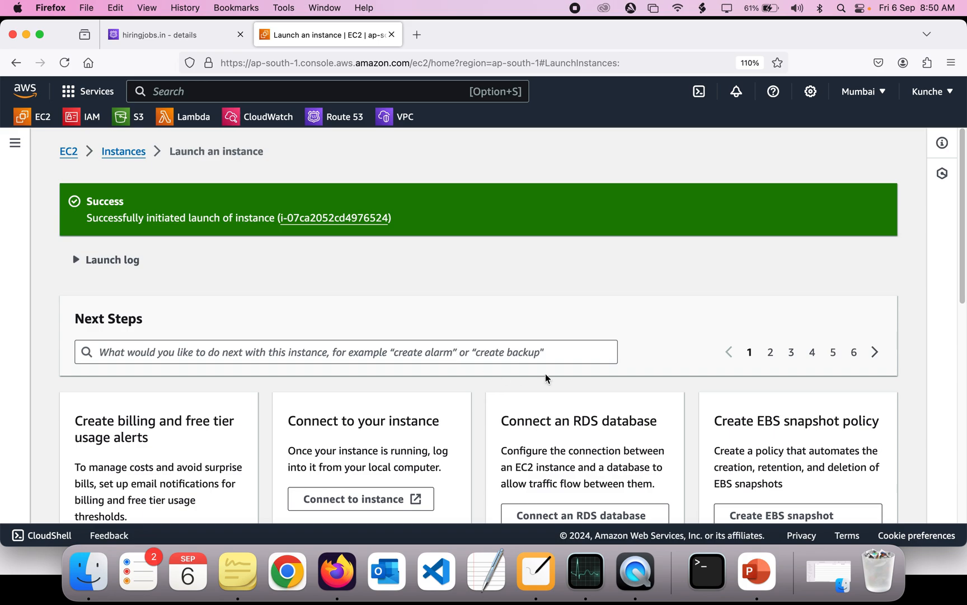
Open the new cloud-institution-web instance and connect to it through EC2 Instance Connect
{"action": "left_click", "coordinate": [357, 217]}
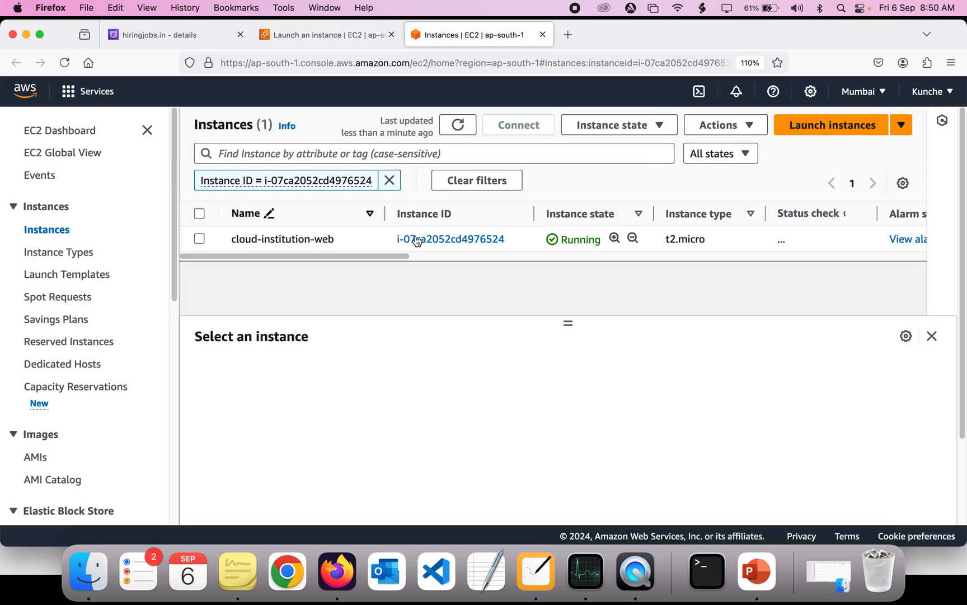
{"action": "left_click", "coordinate": [199, 260]}
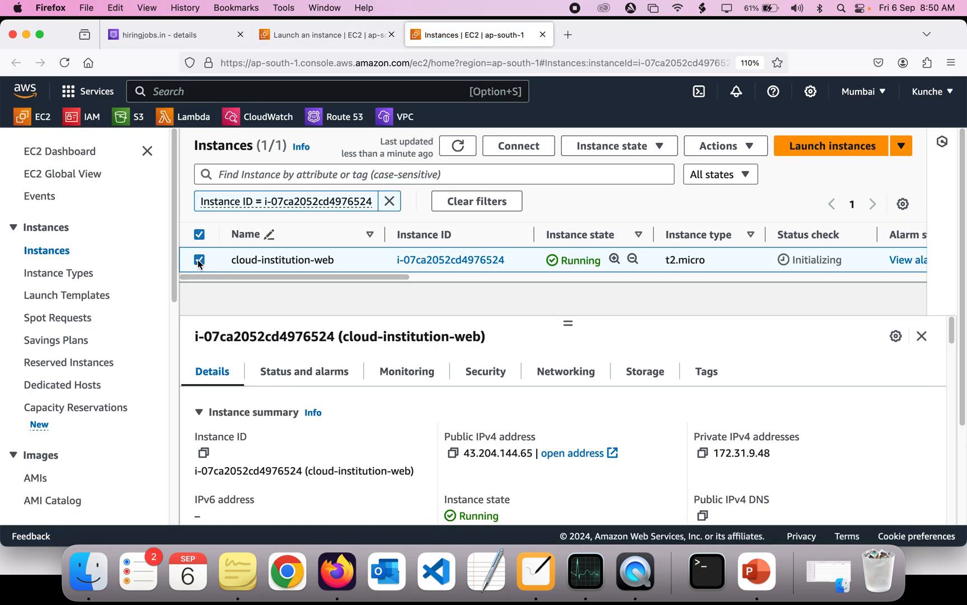
{"action": "left_click", "coordinate": [549, 147]}
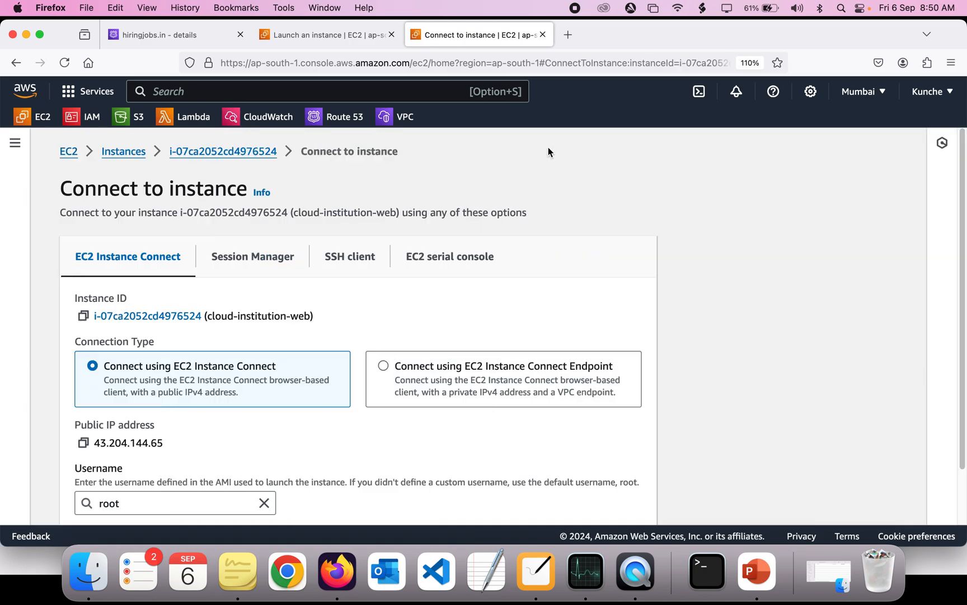
{"action": "scroll", "coordinate": [382, 287], "scroll_direction": "down", "scroll_amount": 5}
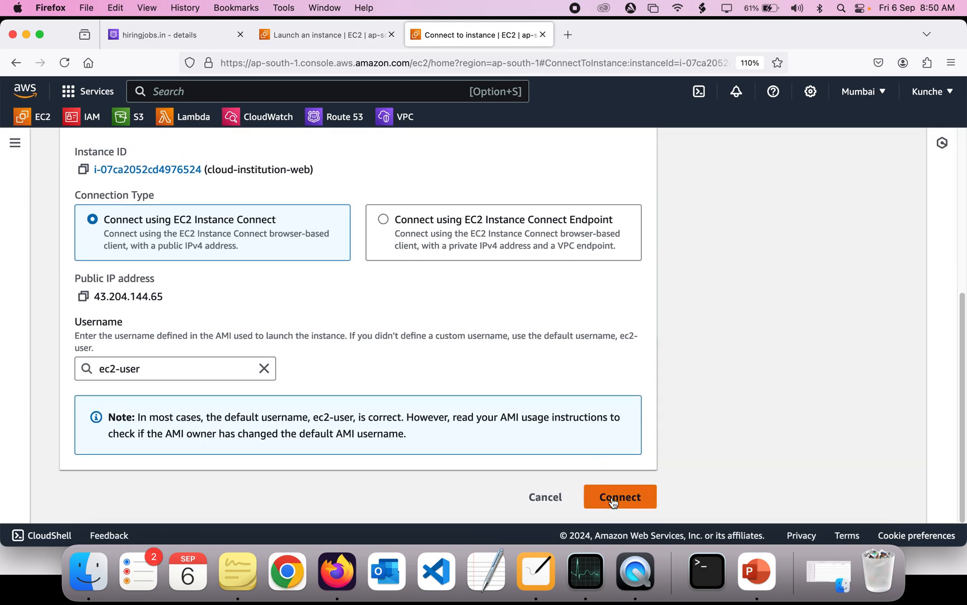
{"action": "left_click", "coordinate": [616, 496]}
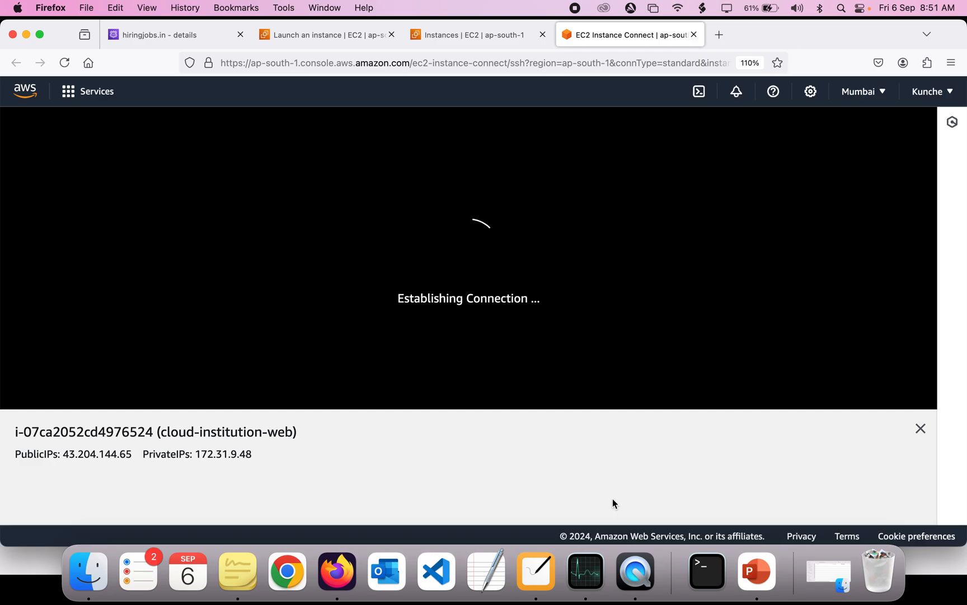
{"action": "right_click", "coordinate": [764, 581]}
{"action": "left_click", "coordinate": [767, 522]}
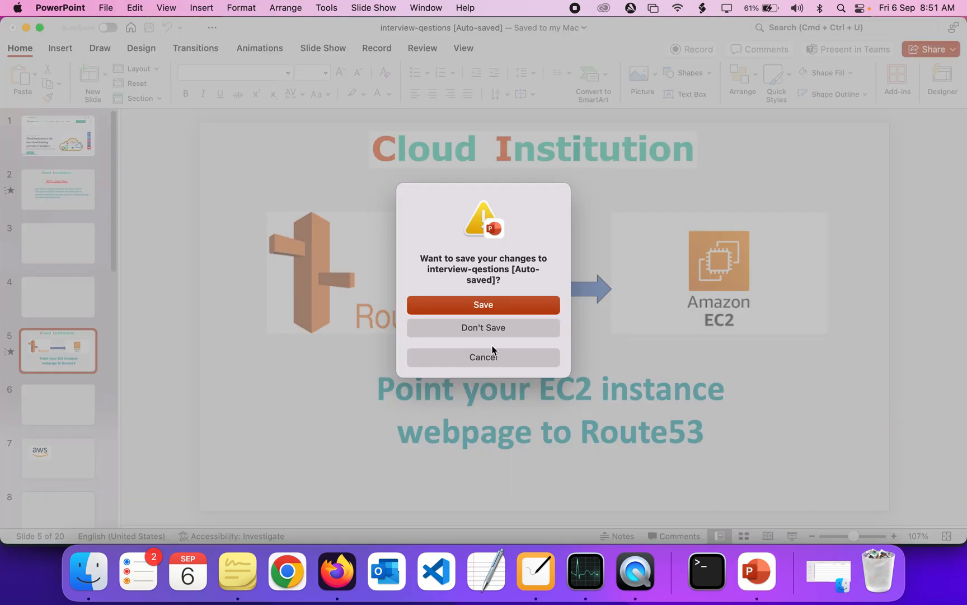
{"action": "left_click", "coordinate": [492, 352]}
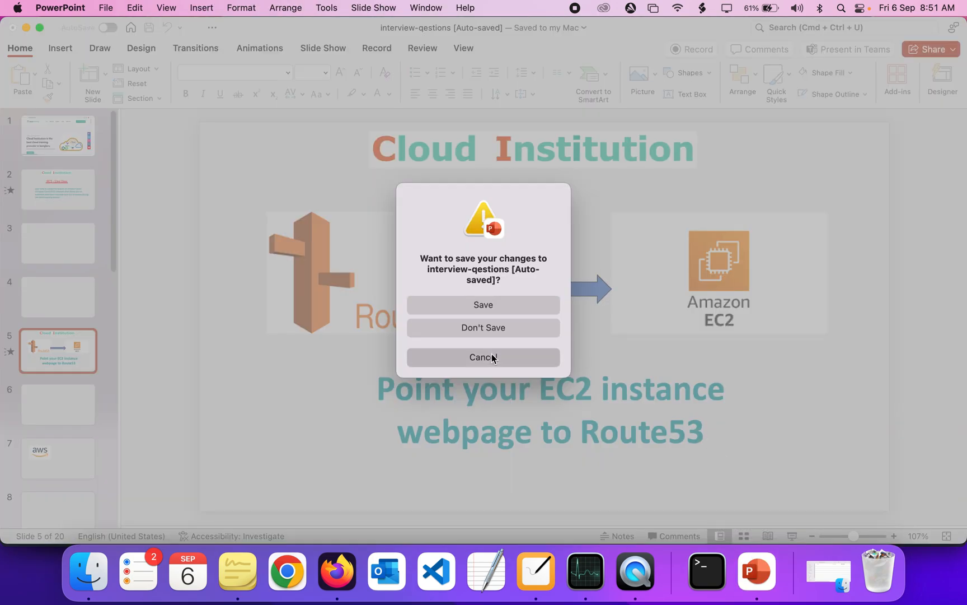
{"action": "key", "text": "super+Tab"}
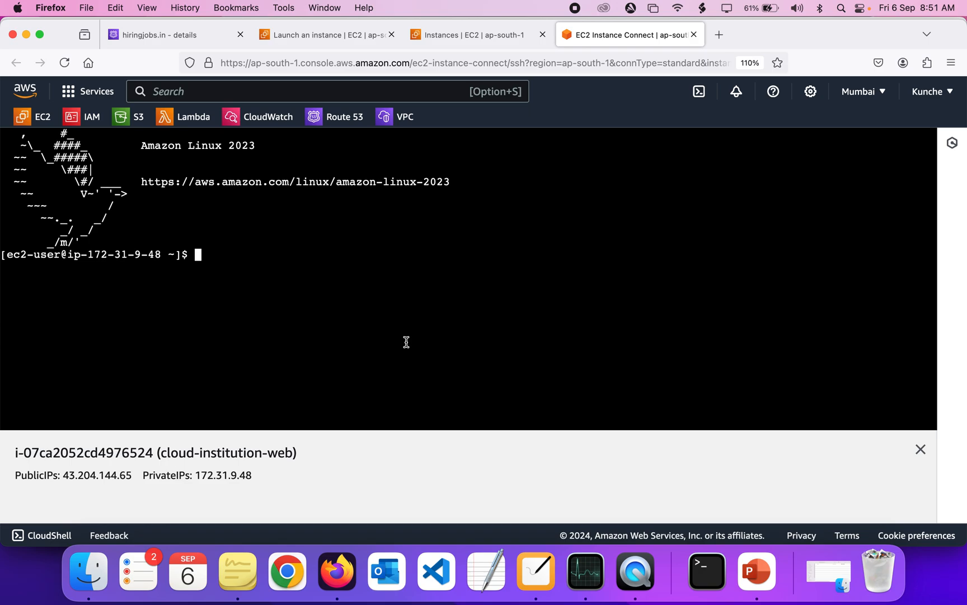
Switch to the root user in the instance terminal with sudo su -
{"action": "type", "text": "sudo su -"}
{"action": "key", "text": "Return"}
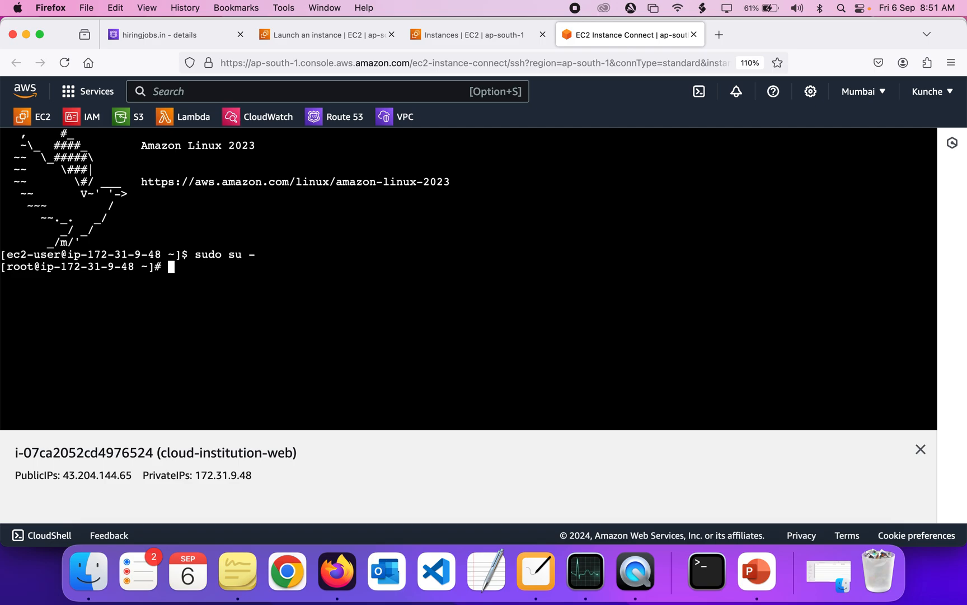
Install the httpd package with yum, confirming the installation
{"action": "type", "text": "yum i"}
{"action": "type", "text": "nstall httpd"}
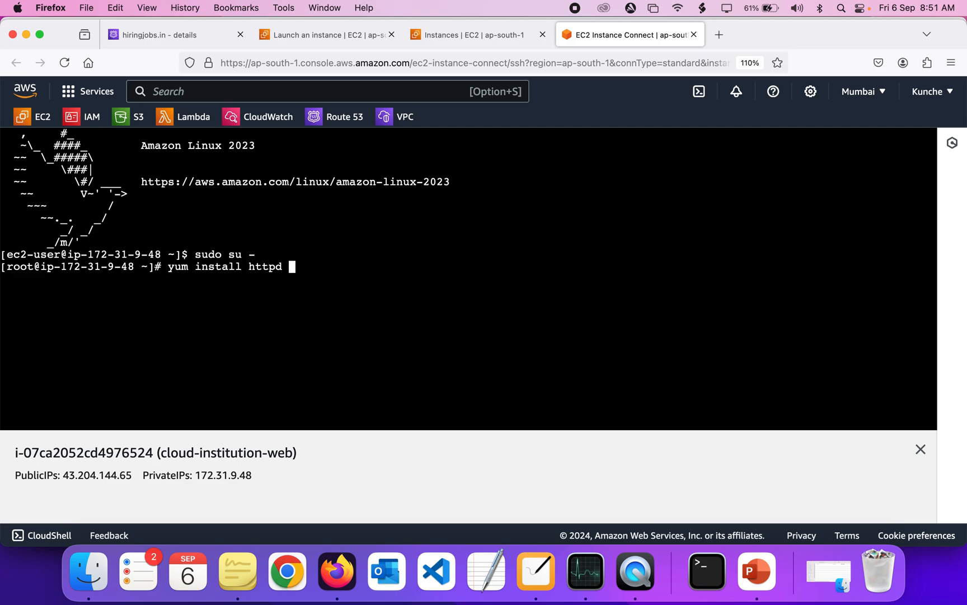
{"action": "key", "text": "Return"}
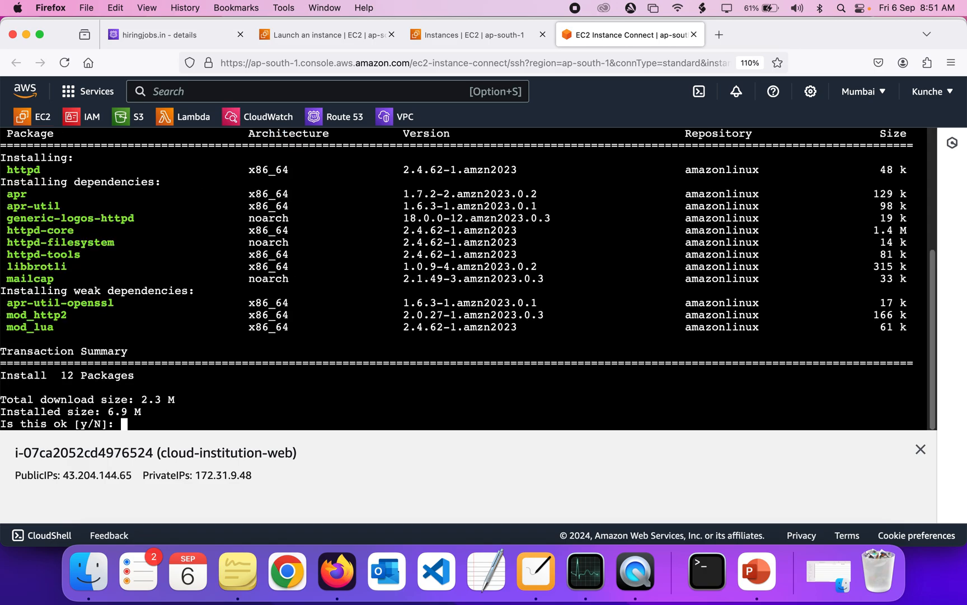
{"action": "type", "text": "y"}
{"action": "key", "text": "Return"}
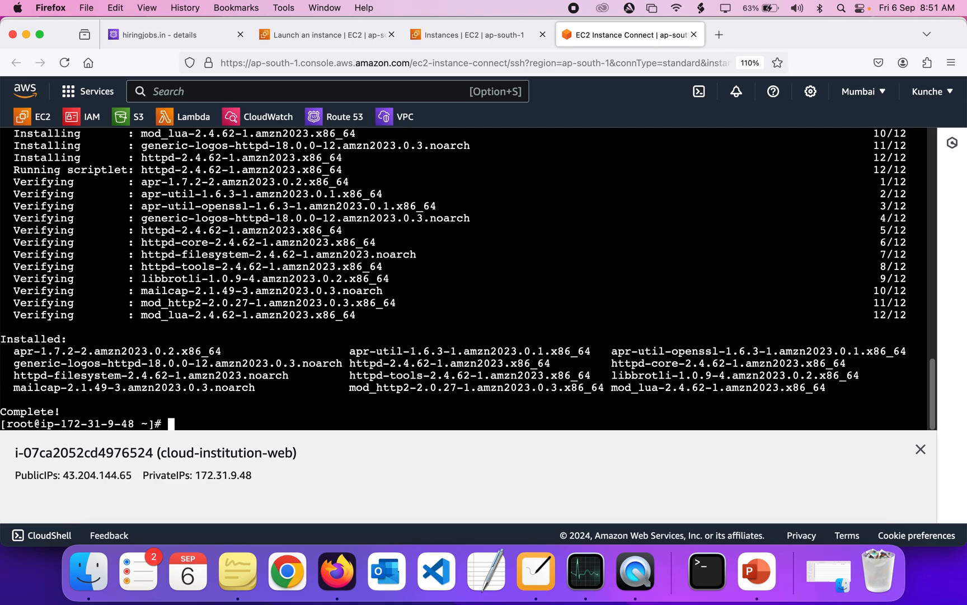
Start the httpd service with systemctl
{"action": "type", "text": "systemctl  sta"}
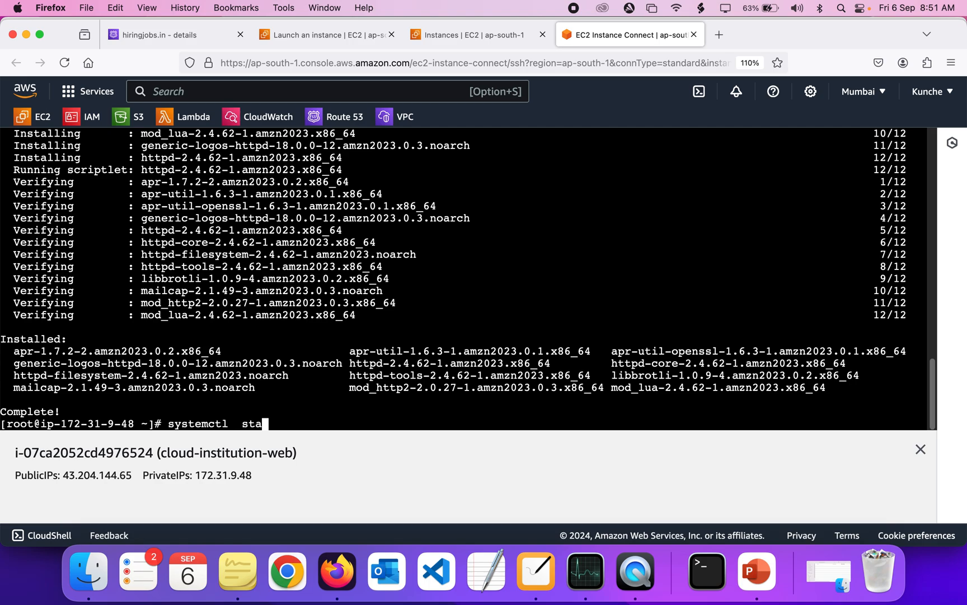
{"action": "type", "text": "rt httpd"}
{"action": "key", "text": "Return"}
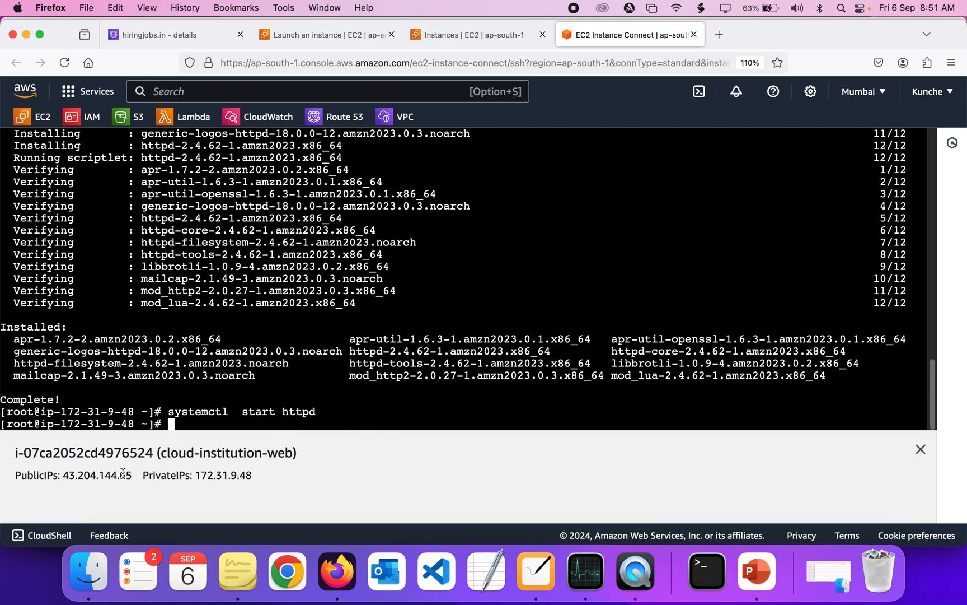
Copy the instance's public IP address and open it in a new browser tab
{"action": "double_click", "coordinate": [71, 477]}
{"action": "left_click_drag", "start_coordinate": [71, 478], "coordinate": [125, 477]}
{"action": "key", "text": "super+c"}
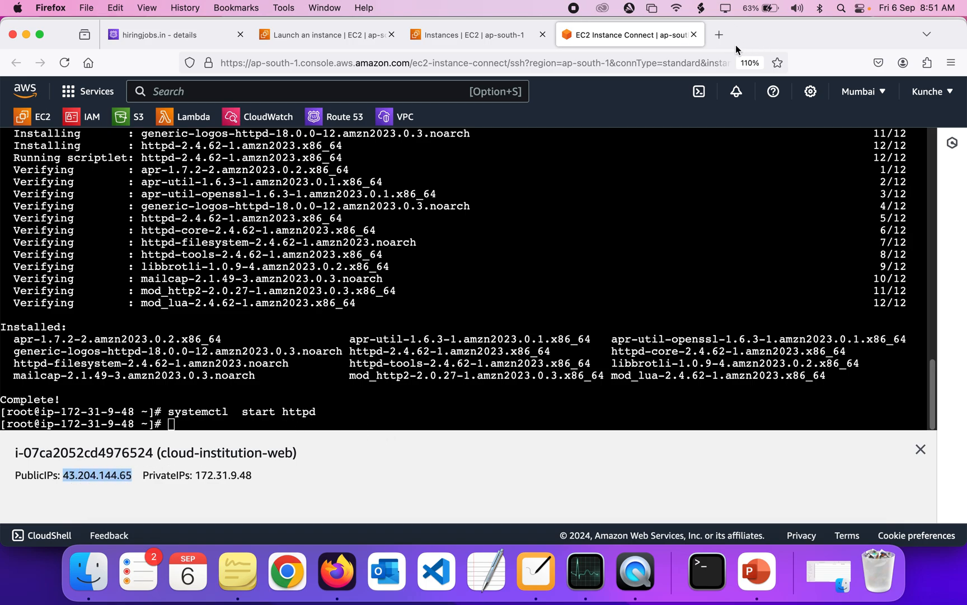
{"action": "left_click", "coordinate": [722, 38]}
{"action": "key", "text": "super+v"}
{"action": "key", "text": "Return"}
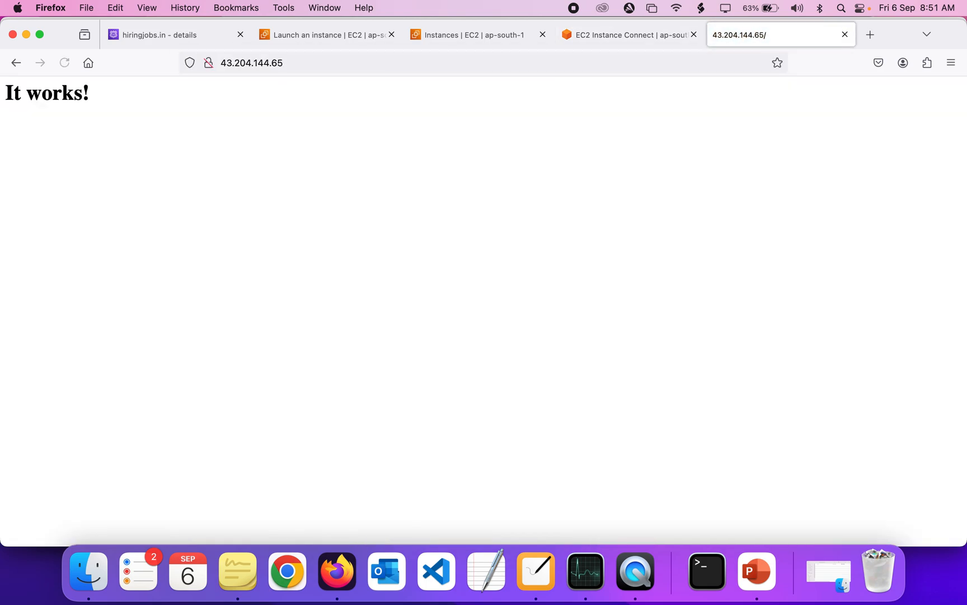
{"action": "left_click_drag", "start_coordinate": [200, 129], "coordinate": [1, 103]}
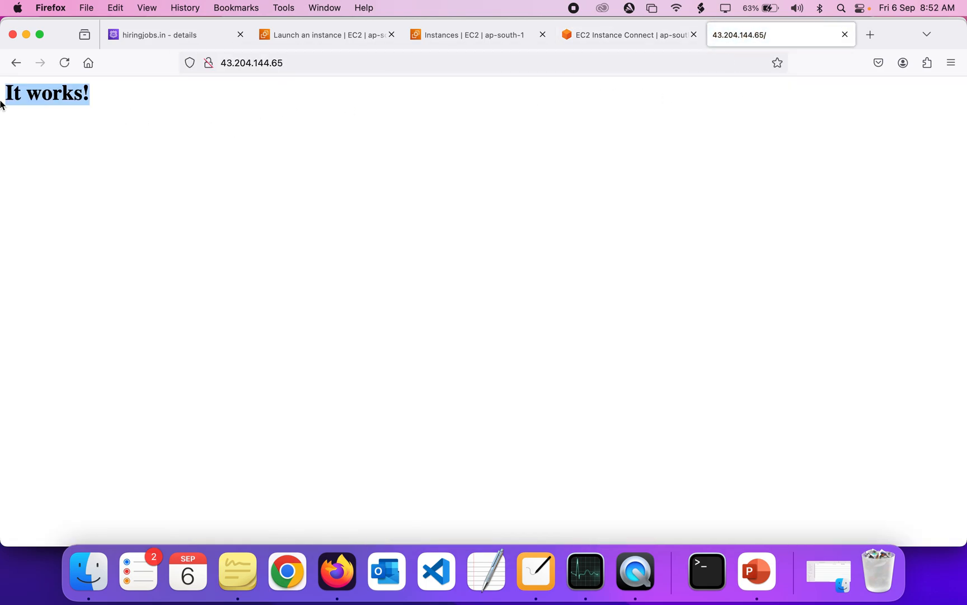
{"action": "left_click", "coordinate": [207, 142]}
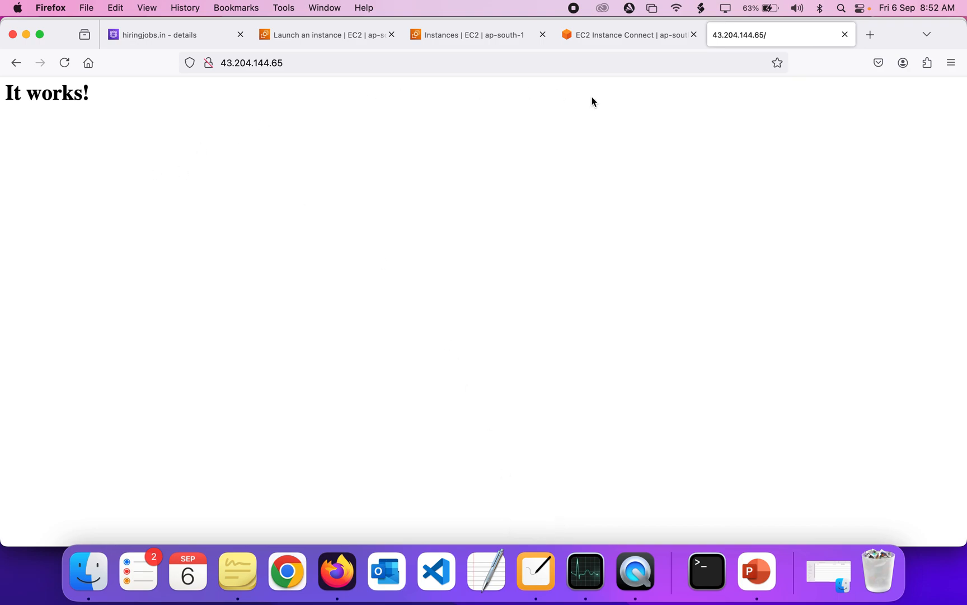
{"action": "double_click", "coordinate": [237, 105]}
{"action": "left_click", "coordinate": [585, 38]}
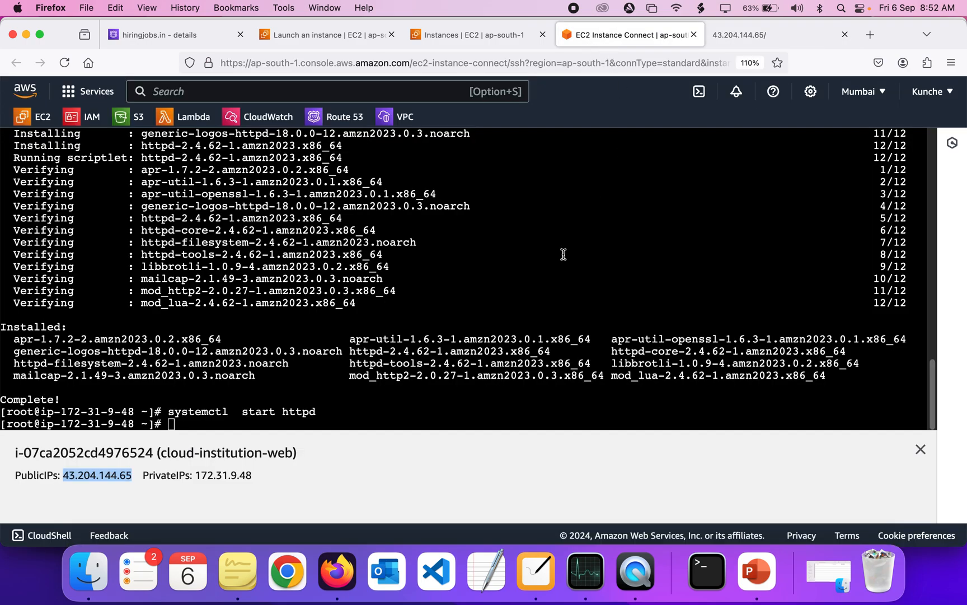
{"action": "double_click", "coordinate": [524, 306]}
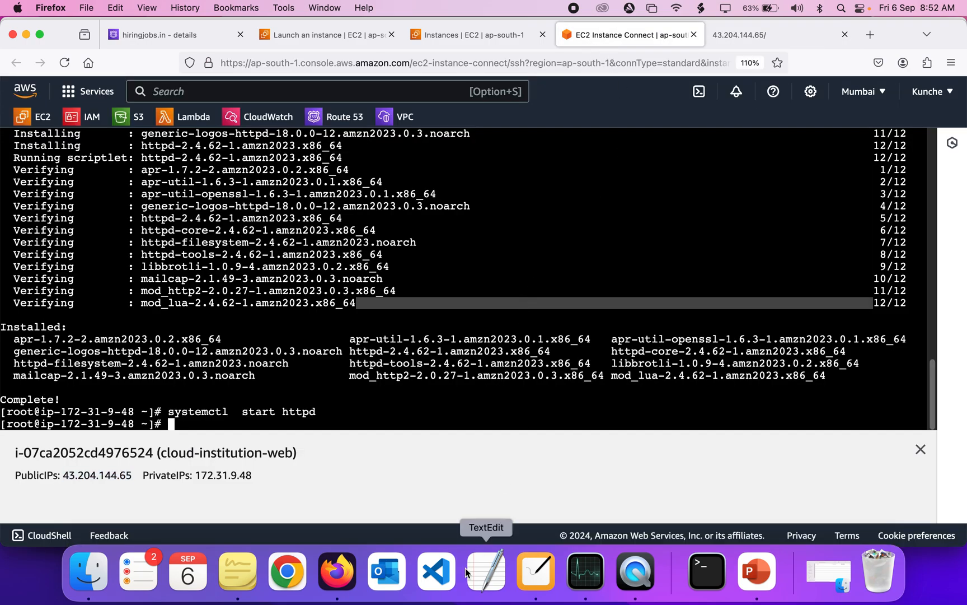
Open index.html in Visual Studio Code and select all of its contents
{"action": "left_click", "coordinate": [436, 571]}
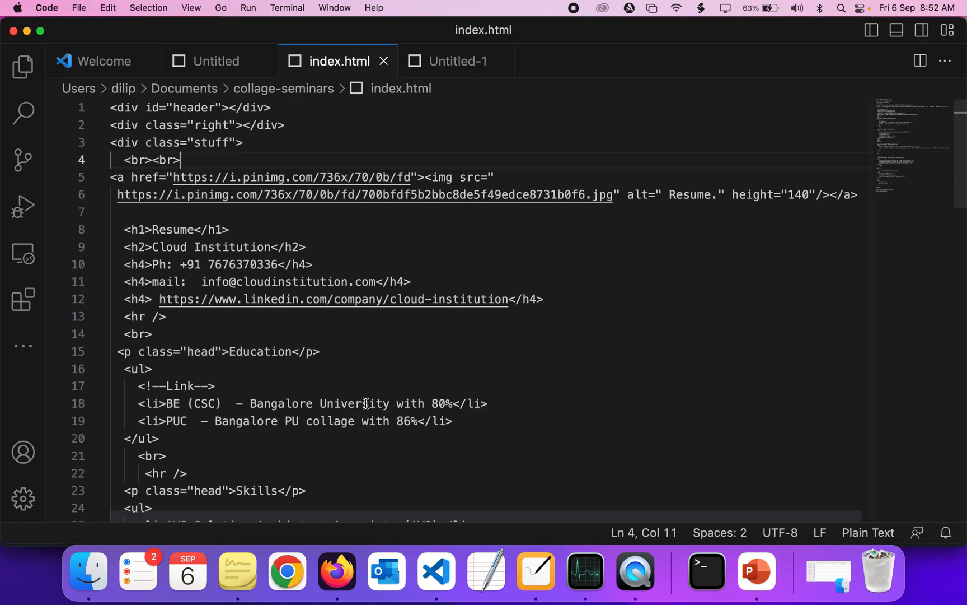
{"action": "scroll", "coordinate": [305, 281], "scroll_direction": "down", "scroll_amount": 20}
{"action": "scroll", "coordinate": [306, 283], "scroll_direction": "up", "scroll_amount": 20}
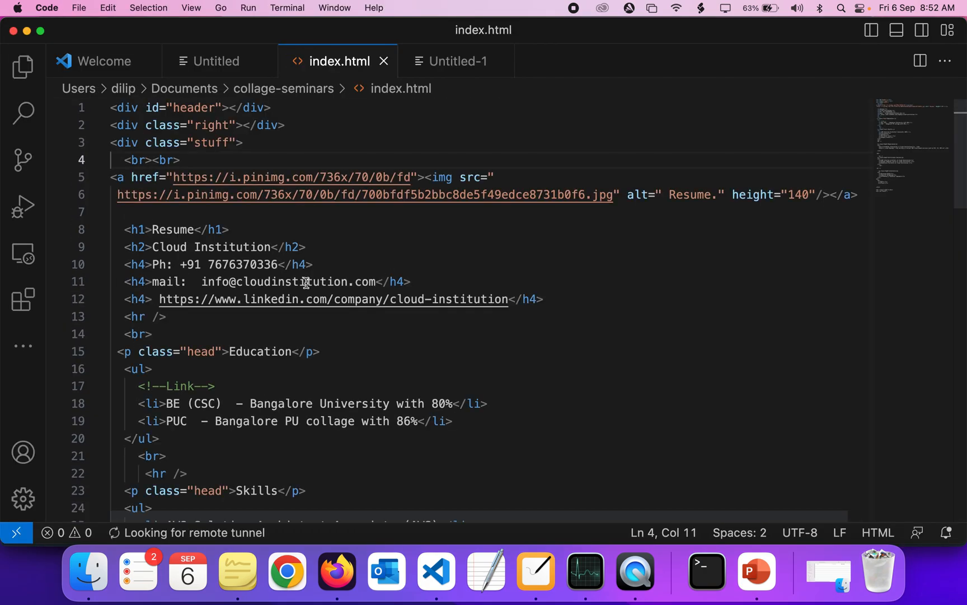
{"action": "scroll", "coordinate": [307, 283], "scroll_direction": "down", "scroll_amount": 20}
{"action": "scroll", "coordinate": [306, 283], "scroll_direction": "up", "scroll_amount": 20}
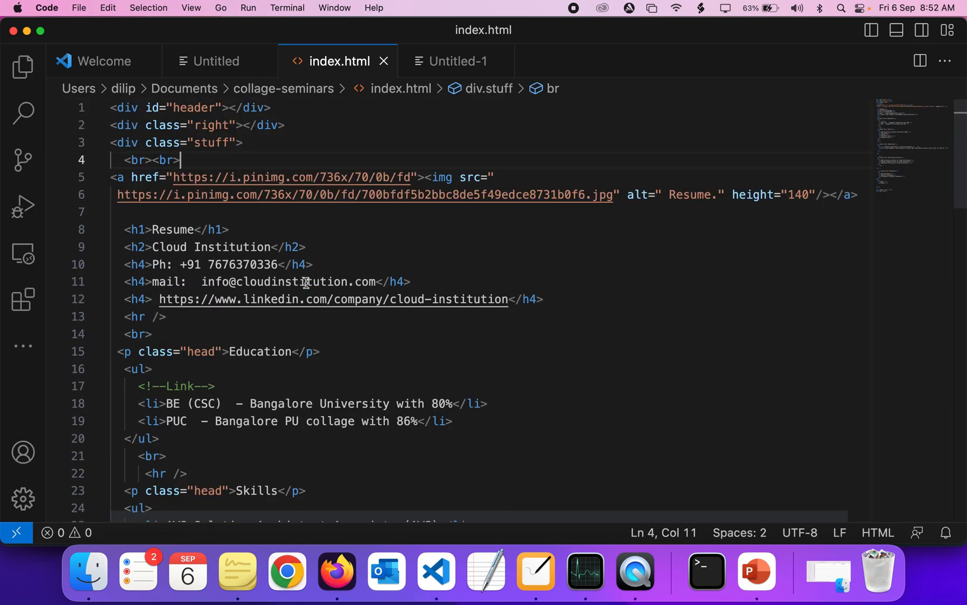
{"action": "key", "text": "cmd+a"}
{"action": "key", "text": "cmd+Tab"}
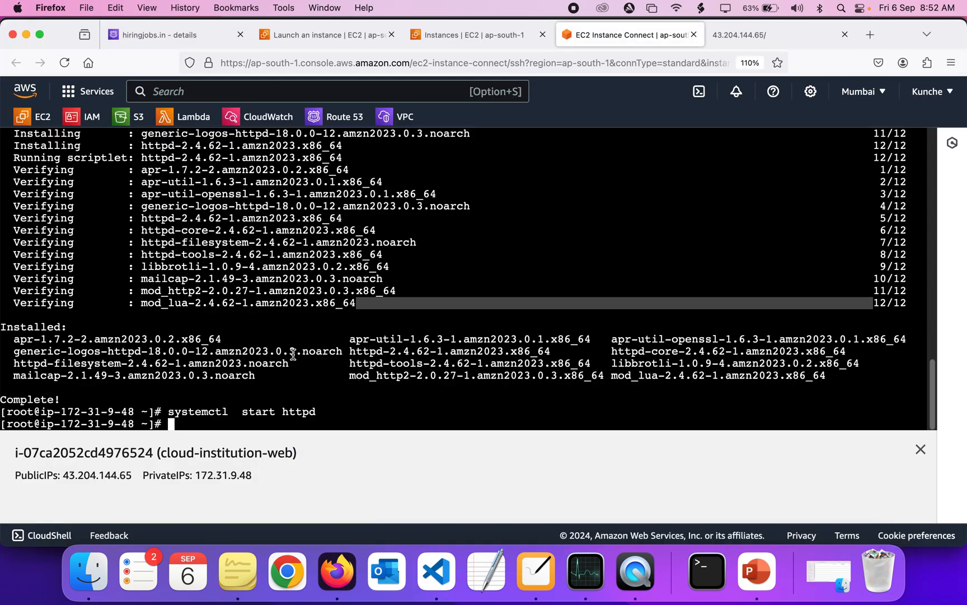
Change into the /var/www/html/ directory in the instance terminal
{"action": "type", "text": "cd "}
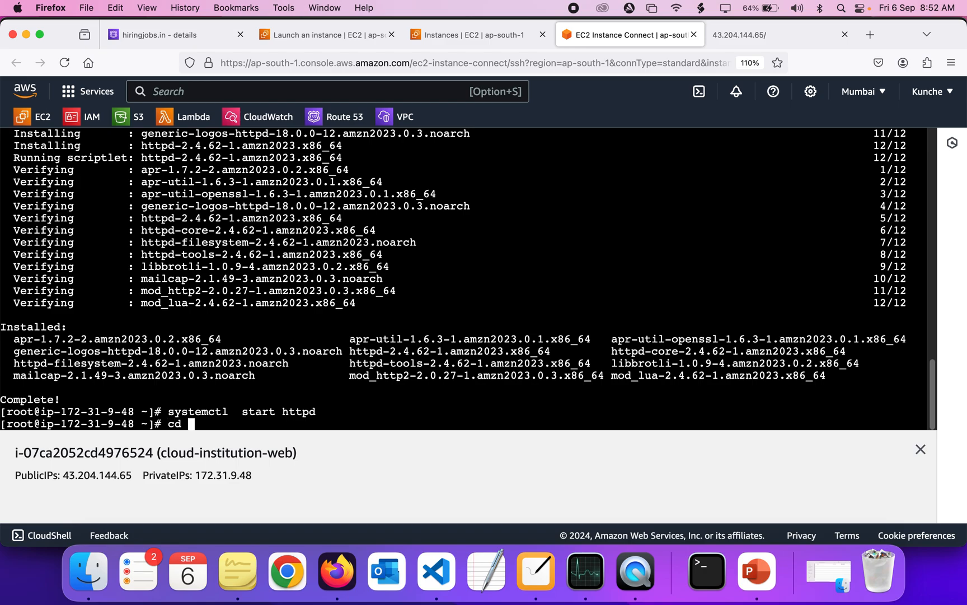
{"action": "type", "text": "/var/www/html/"}
{"action": "key", "text": "Return"}
{"action": "type", "text": "s"}
{"action": "key", "text": "Return"}
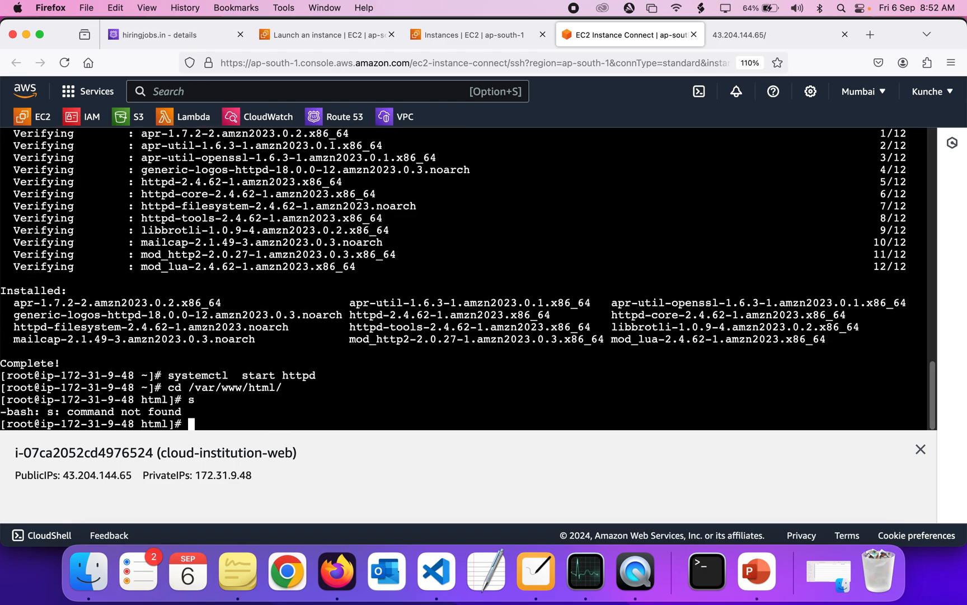
List the web root, create index.html in vi and paste the copied website code into it
{"action": "type", "text": "ls"}
{"action": "key", "text": "Return"}
{"action": "type", "text": "vi index"}
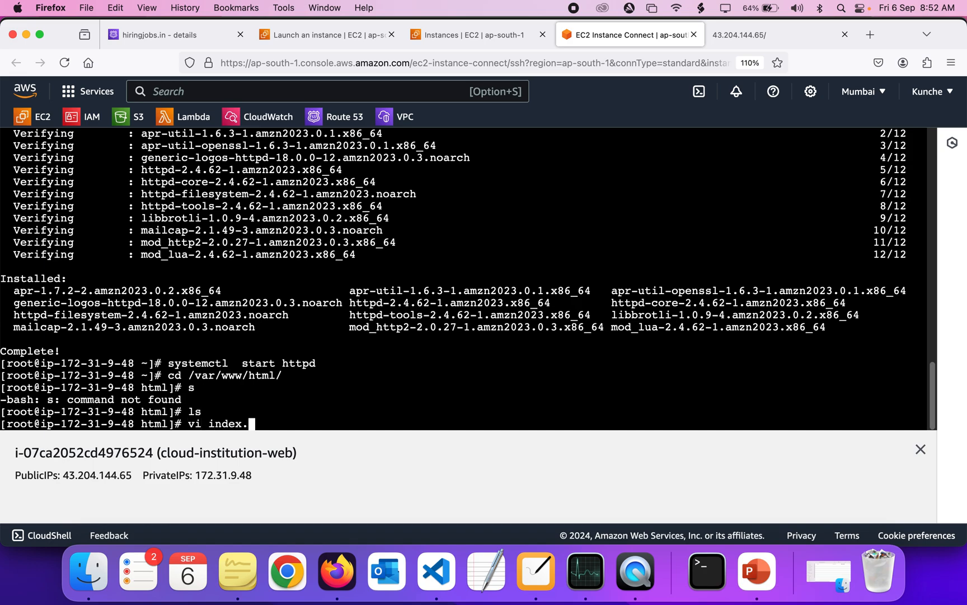
{"action": "type", "text": ".ht"}
{"action": "type", "text": "ml"}
{"action": "key", "text": "Return"}
{"action": "key", "text": "i"}
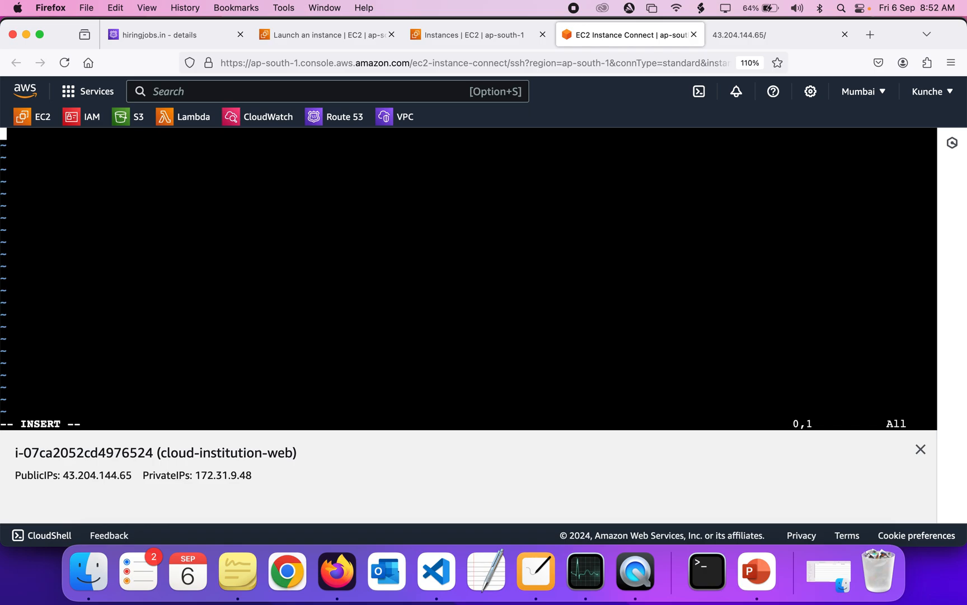
{"action": "key", "text": "super+v"}
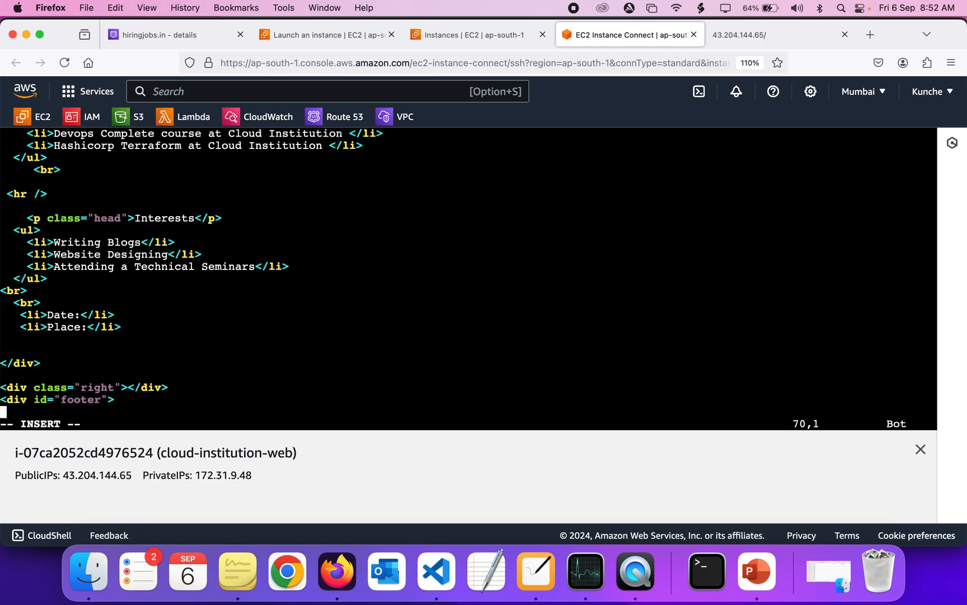
Save index.html and quit vi
{"action": "key", "text": "Up"}
{"action": "key", "text": "Up"}
{"action": "key", "text": "Up"}
{"action": "key", "text": "Up"}
{"action": "key", "text": "Up"}
{"action": "key", "text": "Up"}
{"action": "key", "text": "Up"}
{"action": "key", "text": "Up"}
{"action": "key", "text": "Up"}
{"action": "key", "text": "Up"}
{"action": "key", "text": "Up"}
{"action": "key", "text": "Up"}
{"action": "key", "text": "Up"}
{"action": "key", "text": "Up"}
{"action": "key", "text": "Up"}
{"action": "key", "text": "Up"}
{"action": "key", "text": "Up"}
{"action": "key", "text": "Up"}
{"action": "key", "text": "Up"}
{"action": "key", "text": "Up"}
{"action": "key", "text": "Up"}
{"action": "key", "text": "Up"}
{"action": "key", "text": "Up"}
{"action": "key", "text": "Up"}
{"action": "key", "text": "Up"}
{"action": "key", "text": "Up"}
{"action": "key", "text": "Up"}
{"action": "key", "text": "Up"}
{"action": "key", "text": "Up"}
{"action": "key", "text": "Up"}
{"action": "key", "text": "Up"}
{"action": "key", "text": "Up"}
{"action": "key", "text": "Up"}
{"action": "key", "text": "Up"}
{"action": "key", "text": "Up"}
{"action": "key", "text": "Up"}
{"action": "key", "text": "Up"}
{"action": "key", "text": "Up"}
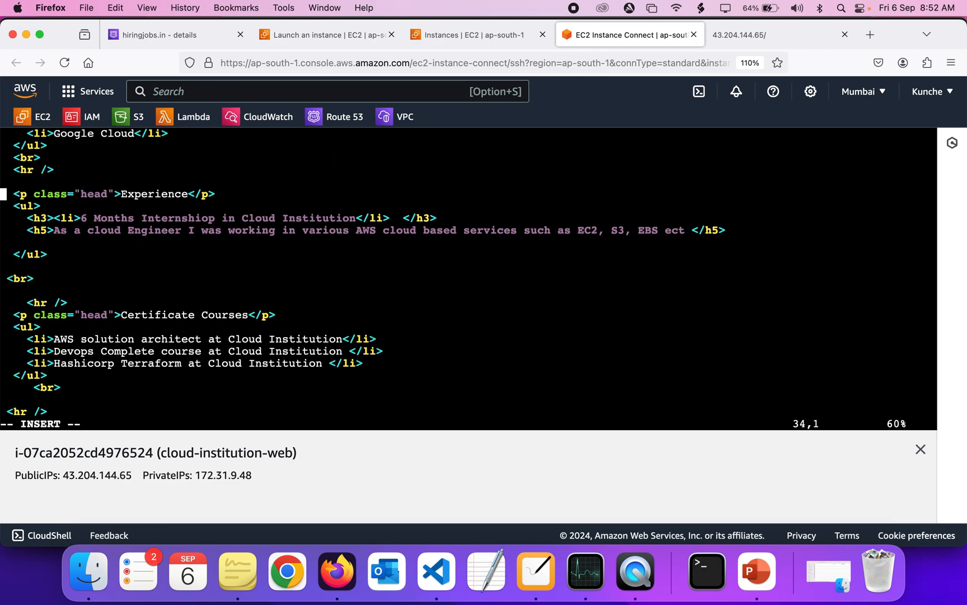
{"action": "key", "text": "Escape"}
{"action": "type", "text": ":wq!"}
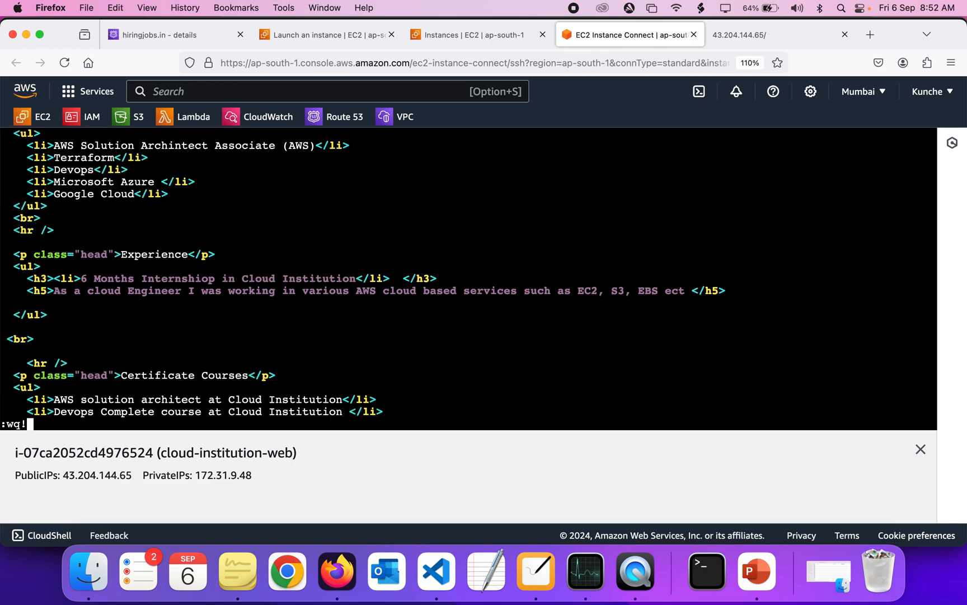
{"action": "key", "text": "Return"}
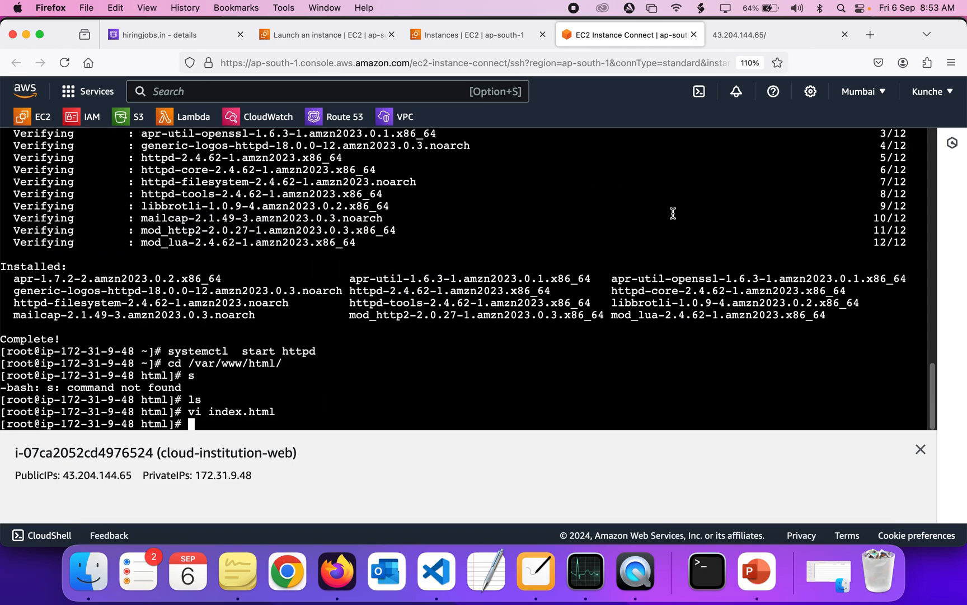
Reload the public IP page and scroll through the deployed resume website
{"action": "left_click", "coordinate": [730, 40]}
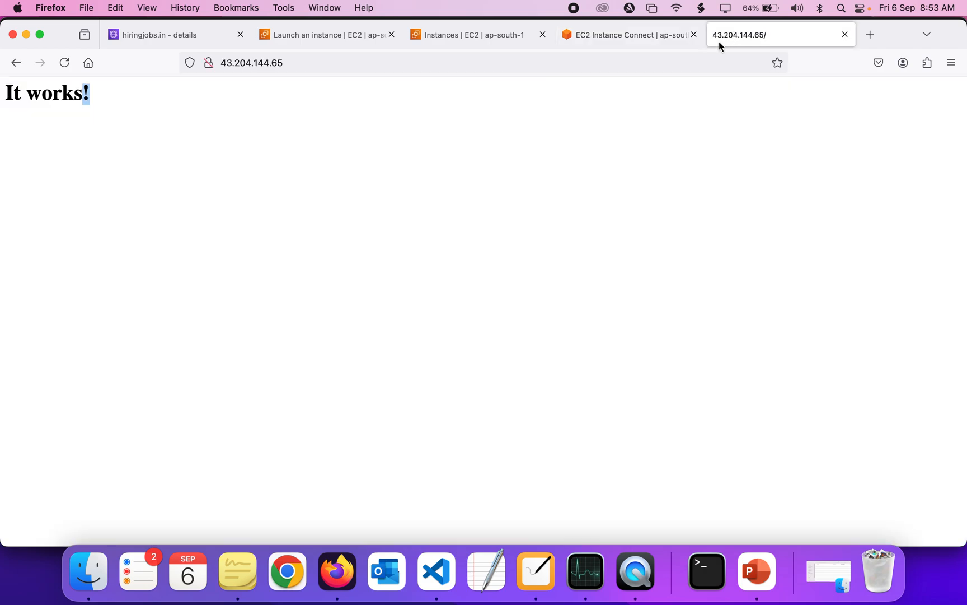
{"action": "left_click", "coordinate": [464, 60]}
{"action": "key", "text": "Return"}
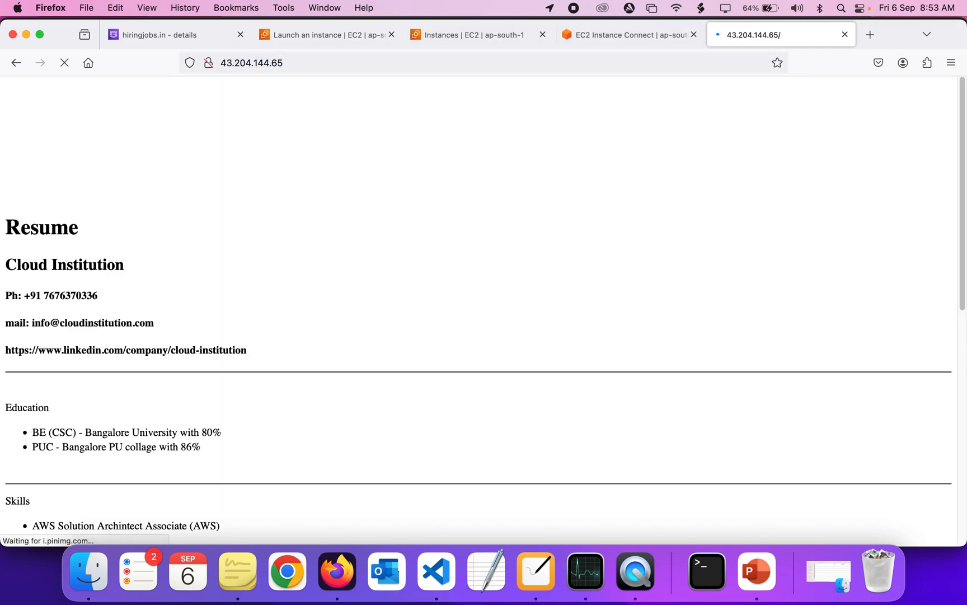
{"action": "scroll", "coordinate": [124, 172], "scroll_direction": "up", "scroll_amount": 3}
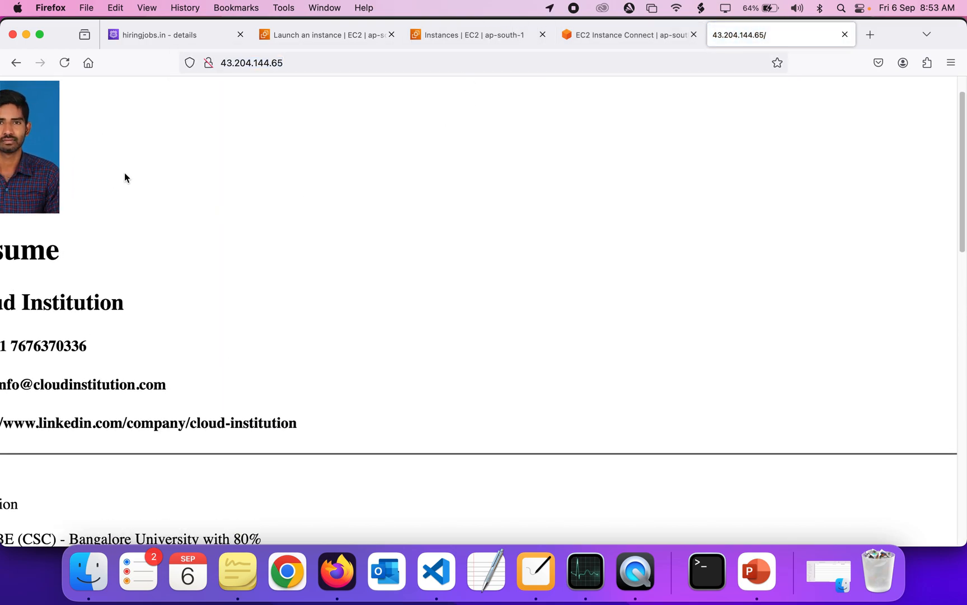
{"action": "scroll", "coordinate": [160, 156], "scroll_direction": "right", "scroll_amount": 1}
{"action": "scroll", "coordinate": [161, 155], "scroll_direction": "up", "scroll_amount": 1}
{"action": "scroll", "coordinate": [160, 156], "scroll_direction": "down", "scroll_amount": 10}
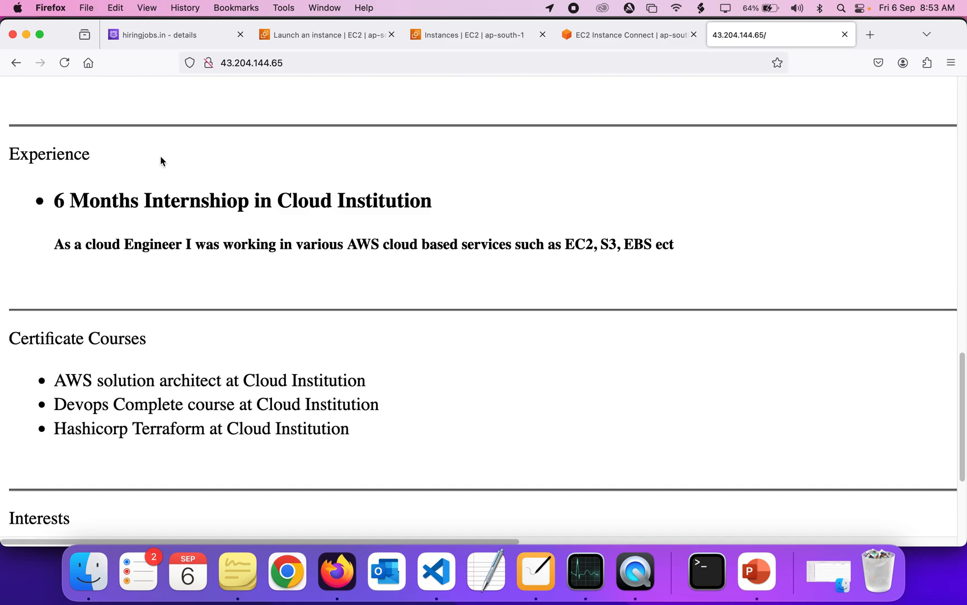
{"action": "scroll", "coordinate": [160, 160], "scroll_direction": "up", "scroll_amount": 10}
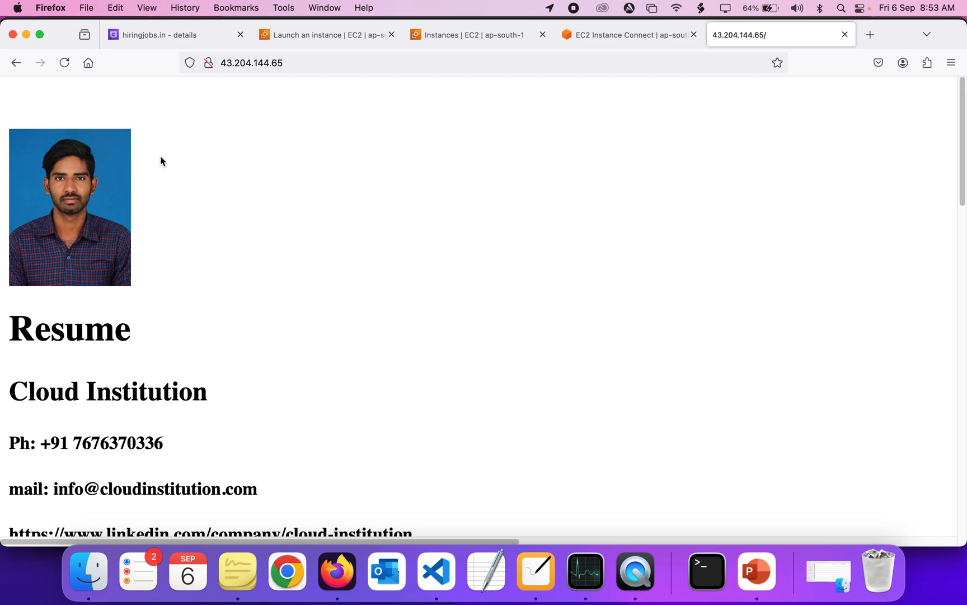
Review the index.html source and the architecture diagram
{"action": "left_click", "coordinate": [436, 571]}
{"action": "scroll", "coordinate": [419, 428], "scroll_direction": "down", "scroll_amount": 20}
{"action": "scroll", "coordinate": [419, 428], "scroll_direction": "up", "scroll_amount": 20}
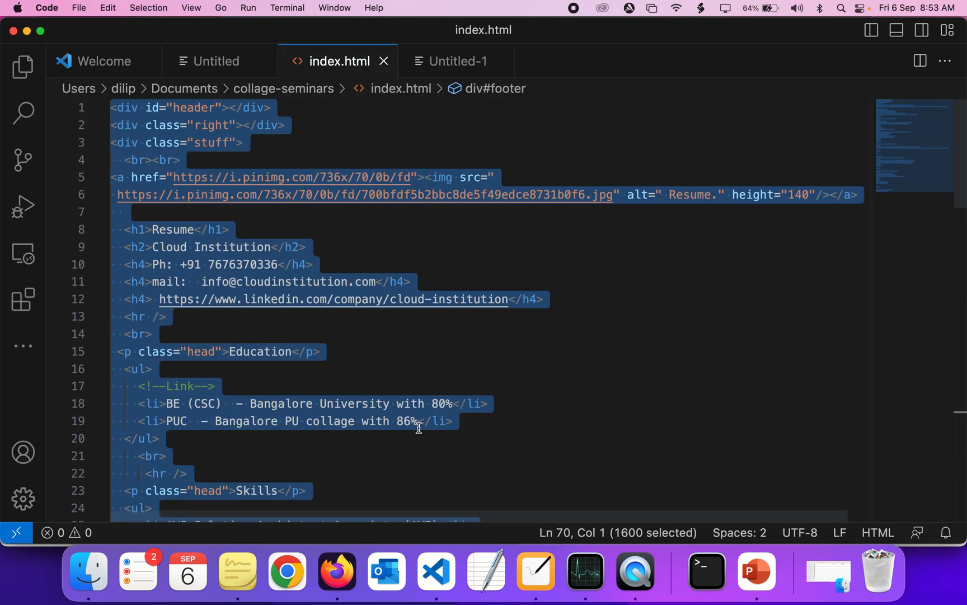
{"action": "key", "text": "super+Tab"}
{"action": "left_click", "coordinate": [537, 586]}
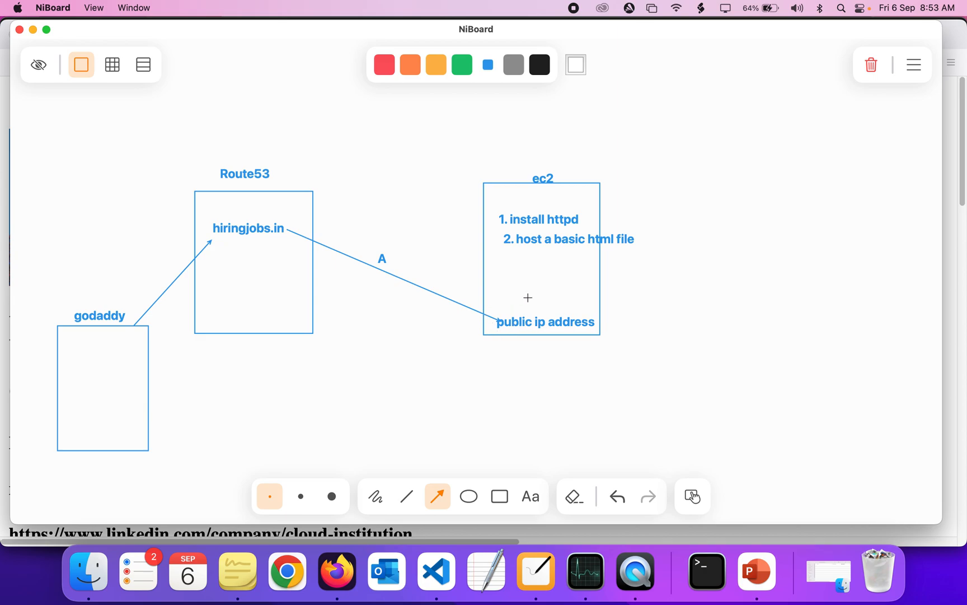
Copy the instance's public IP address from the Instance Connect page
{"action": "left_click", "coordinate": [346, 576]}
{"action": "left_click", "coordinate": [636, 38]}
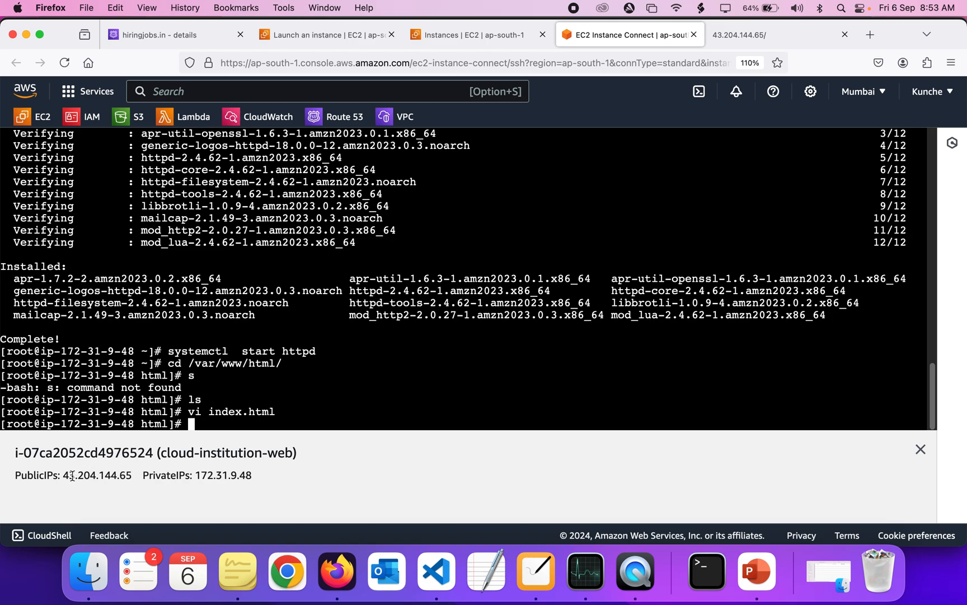
{"action": "left_click_drag", "start_coordinate": [63, 474], "coordinate": [123, 476]}
{"action": "key", "text": "super+c"}
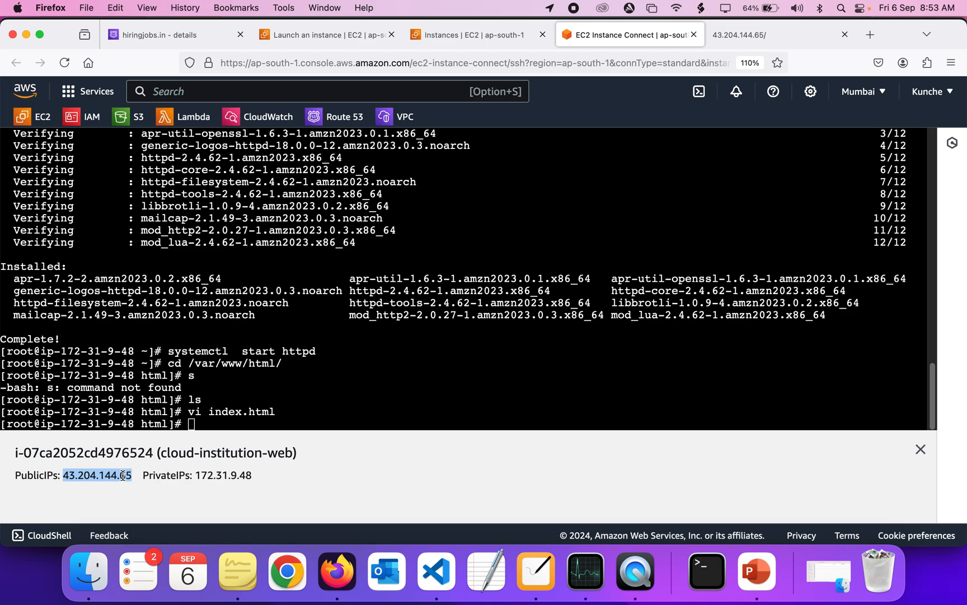
Delete the existing A record of the hiringjobs.in hosted zone
{"action": "left_click", "coordinate": [163, 38]}
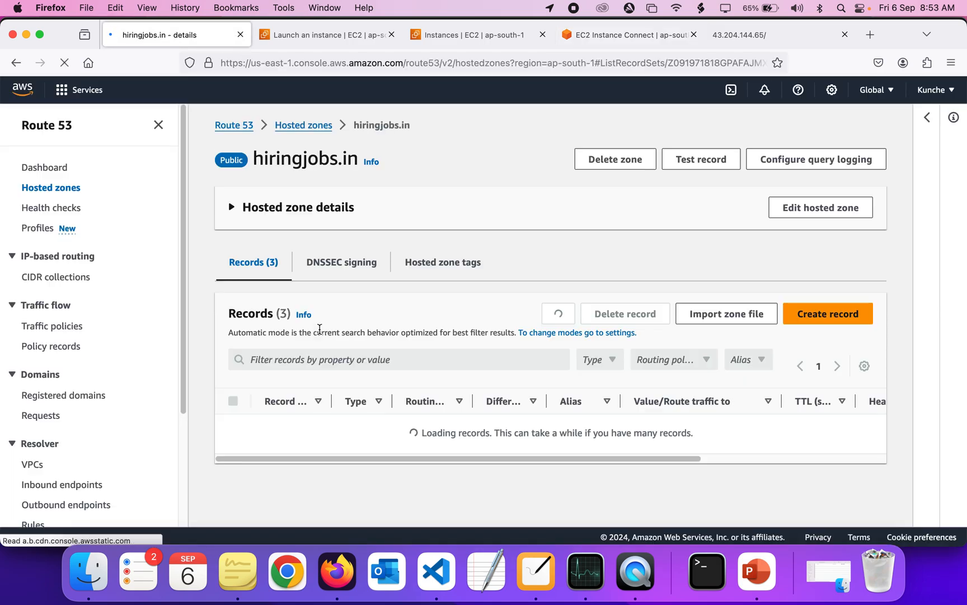
{"action": "scroll", "coordinate": [319, 329], "scroll_direction": "down", "scroll_amount": 2}
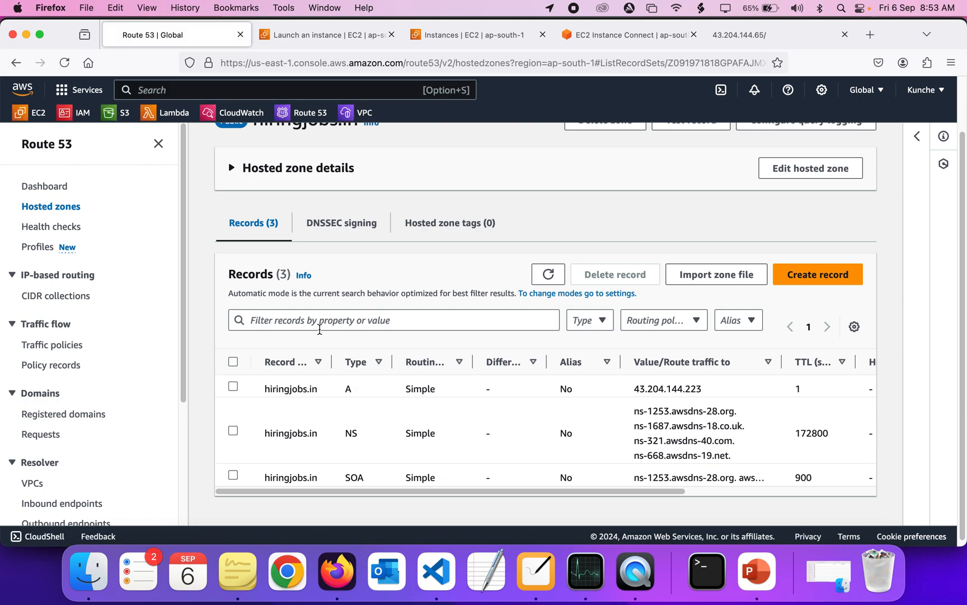
{"action": "scroll", "coordinate": [319, 329], "scroll_direction": "down", "scroll_amount": 1}
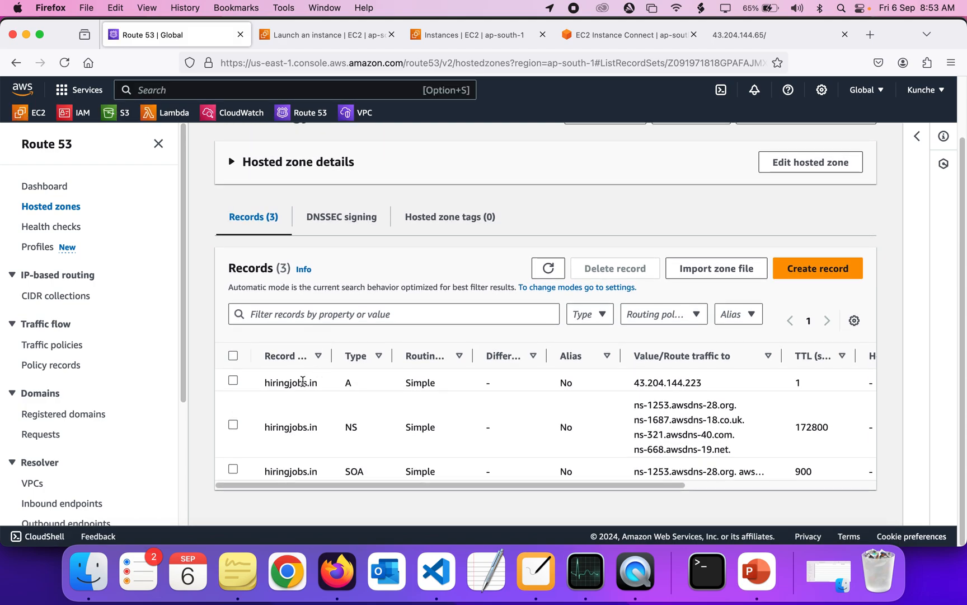
{"action": "left_click", "coordinate": [233, 381]}
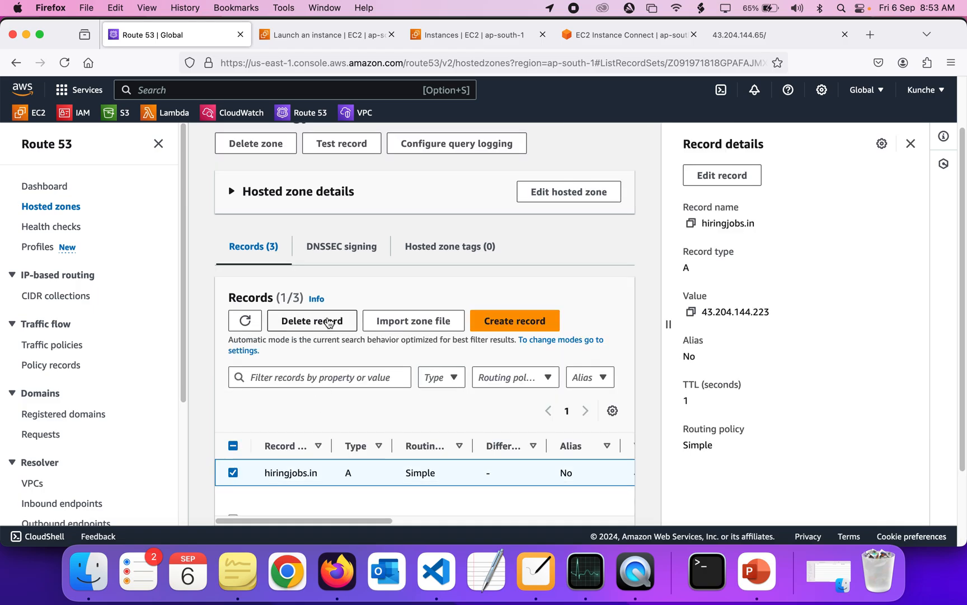
{"action": "left_click", "coordinate": [313, 322]}
{"action": "left_click", "coordinate": [649, 440]}
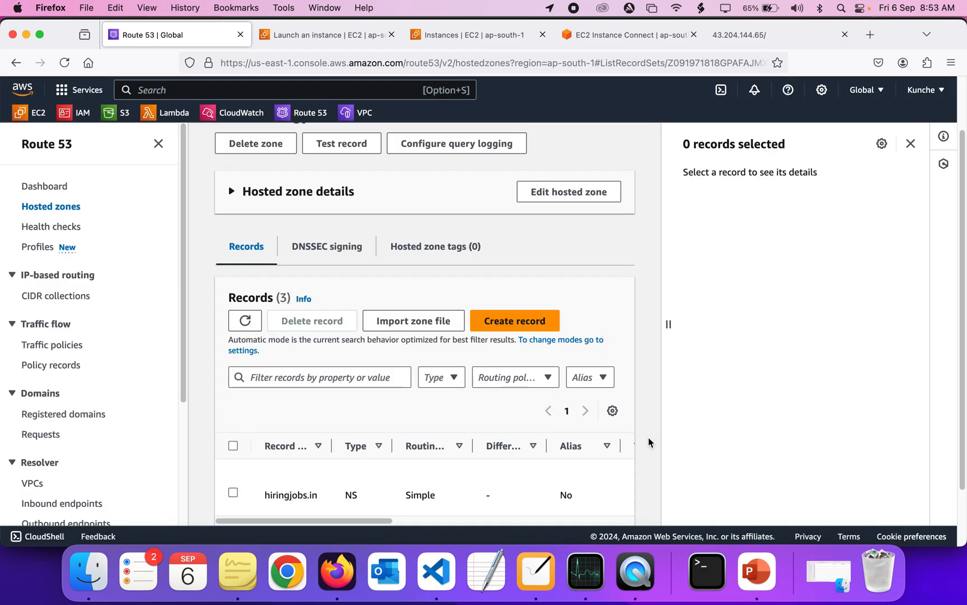
Start creating a record in hiringjobs.in and paste 43.204.144.65 as its value
{"action": "scroll", "coordinate": [508, 411], "scroll_direction": "down", "scroll_amount": 3}
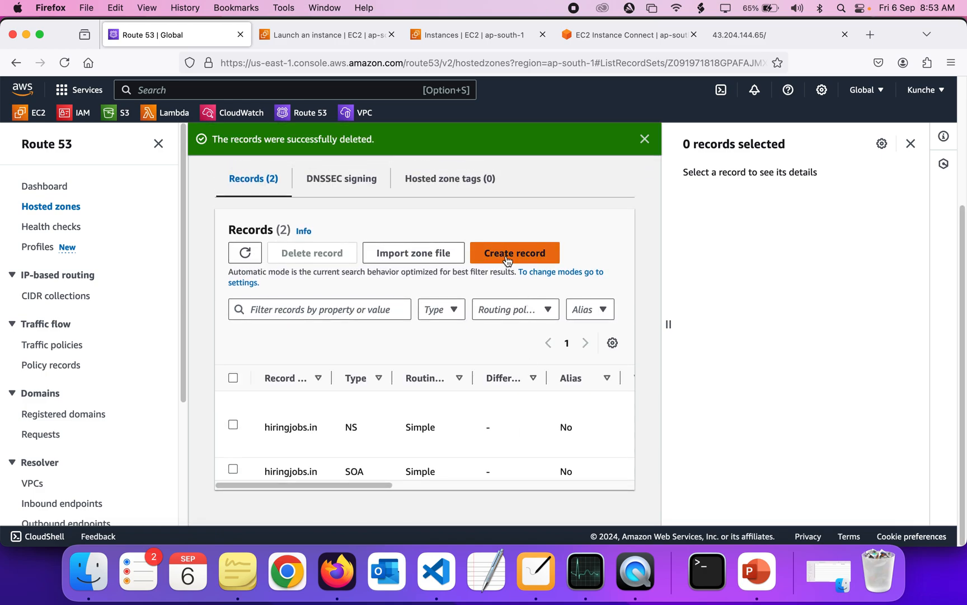
{"action": "scroll", "coordinate": [400, 420], "scroll_direction": "up", "scroll_amount": 3}
{"action": "scroll", "coordinate": [402, 416], "scroll_direction": "down", "scroll_amount": 3}
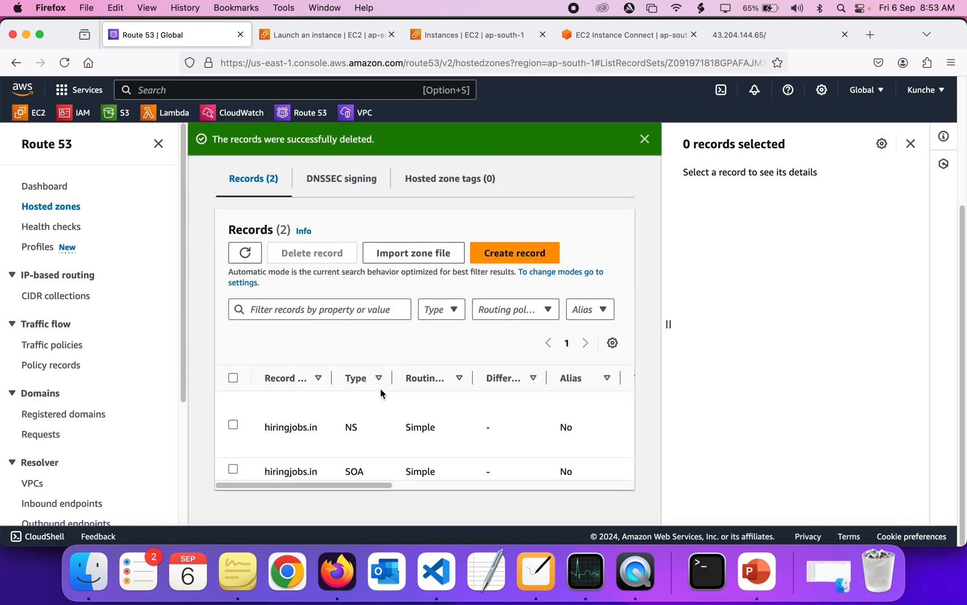
{"action": "scroll", "coordinate": [380, 391], "scroll_direction": "up", "scroll_amount": 3}
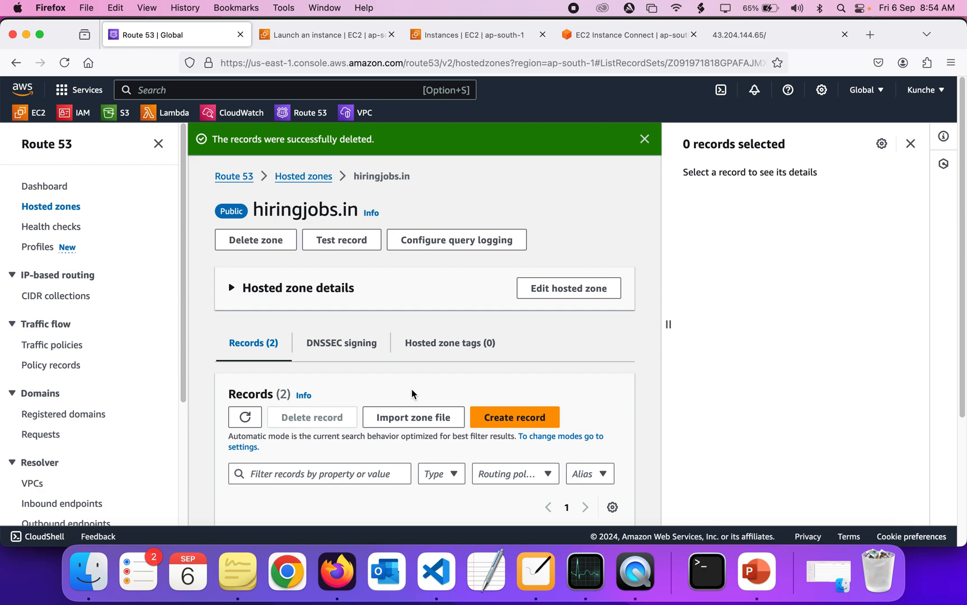
{"action": "scroll", "coordinate": [412, 394], "scroll_direction": "down", "scroll_amount": 2}
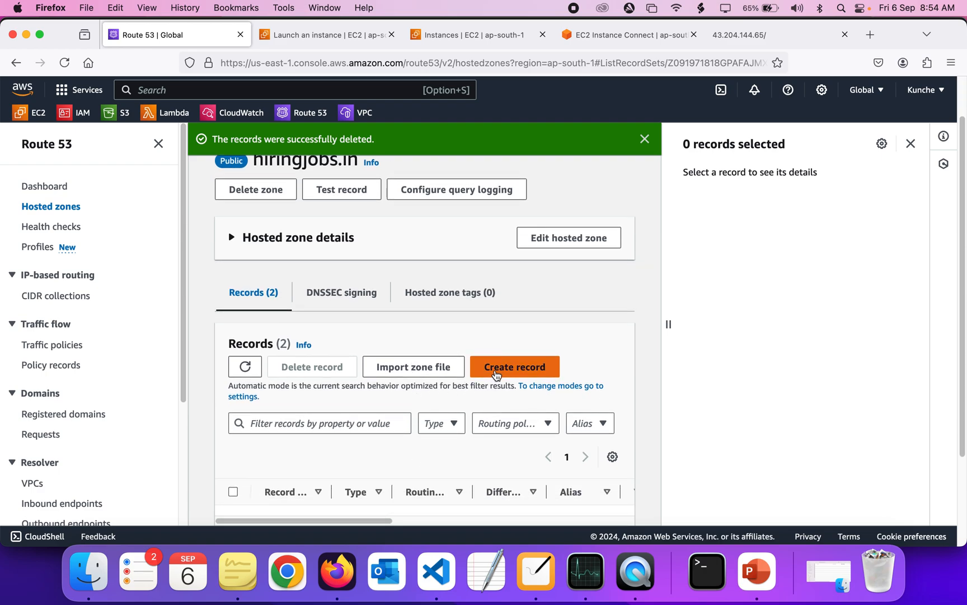
{"action": "left_click", "coordinate": [495, 370]}
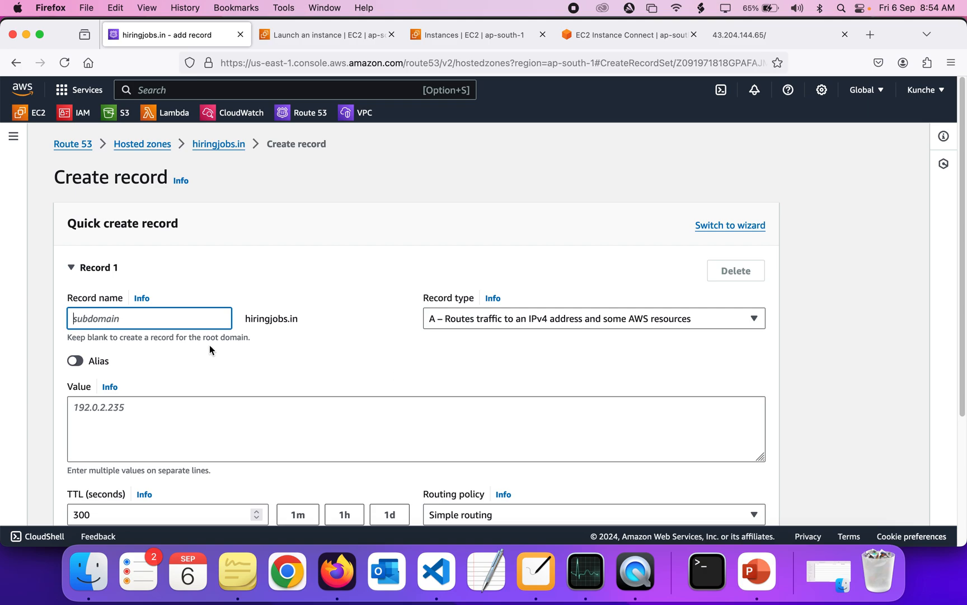
{"action": "left_click", "coordinate": [151, 414]}
{"action": "key", "text": "super+v"}
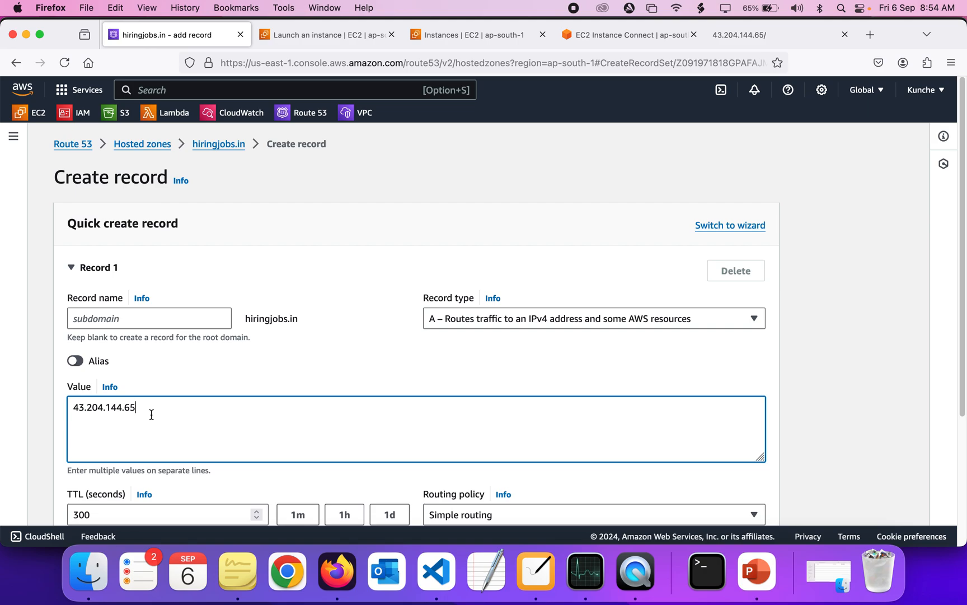
Set the record's TTL to 1 second and create the A record
{"action": "scroll", "coordinate": [151, 414], "scroll_direction": "down", "scroll_amount": 5}
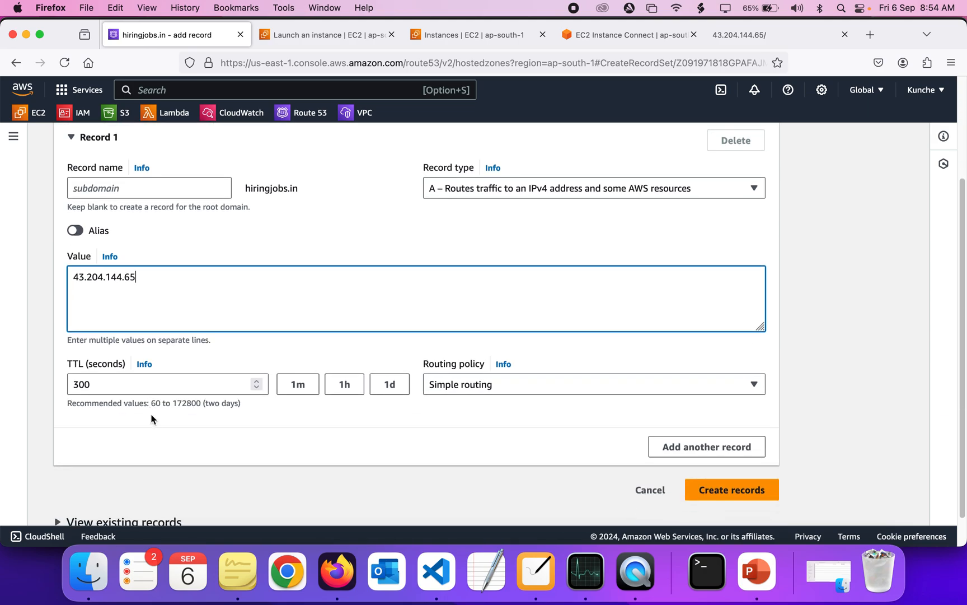
{"action": "double_click", "coordinate": [94, 382]}
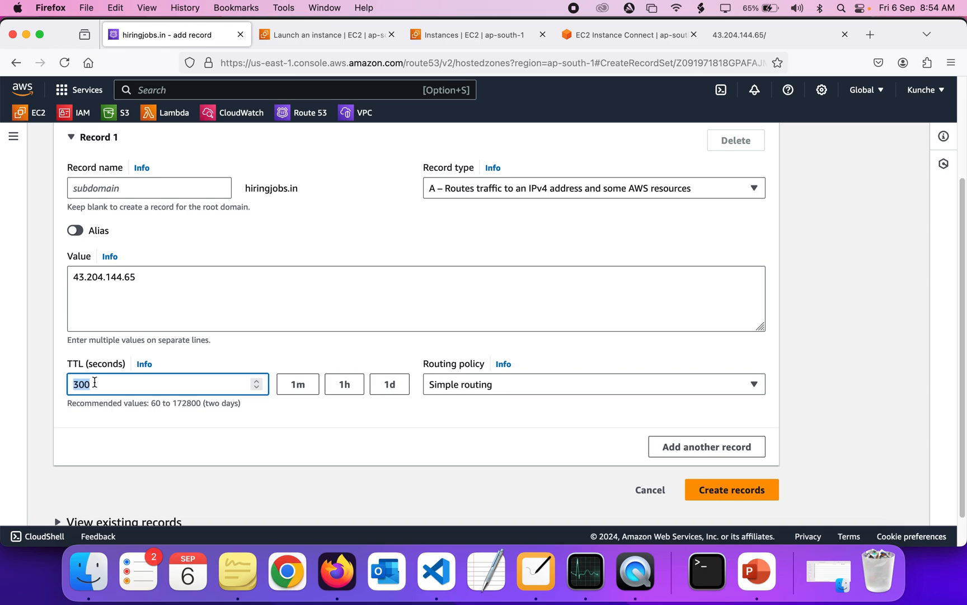
{"action": "type", "text": "1"}
{"action": "left_click", "coordinate": [303, 467]}
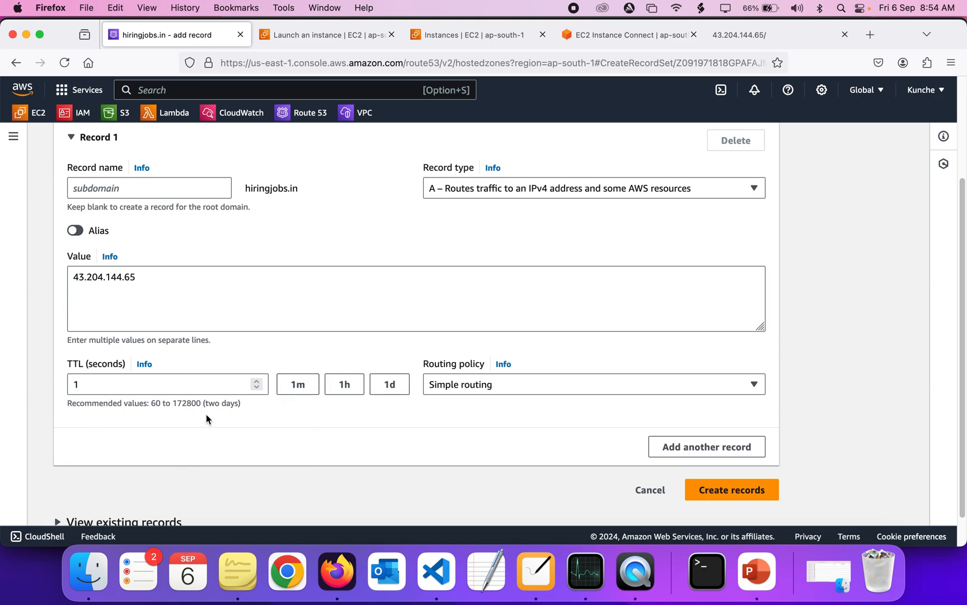
{"action": "double_click", "coordinate": [80, 384]}
{"action": "left_click", "coordinate": [261, 424]}
{"action": "left_click", "coordinate": [705, 490]}
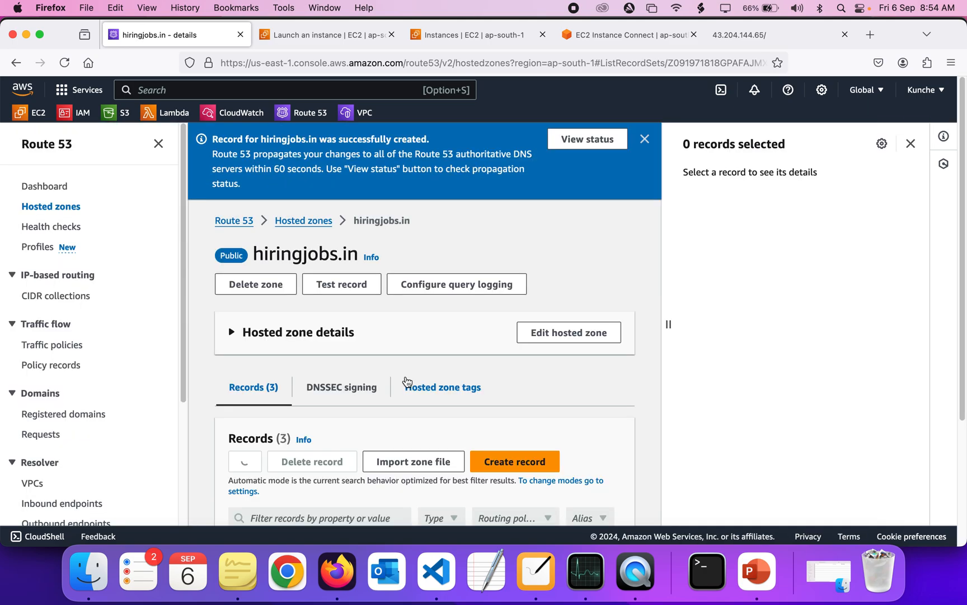
Copy the hiringjobs.in record name from the records list
{"action": "left_click", "coordinate": [911, 144]}
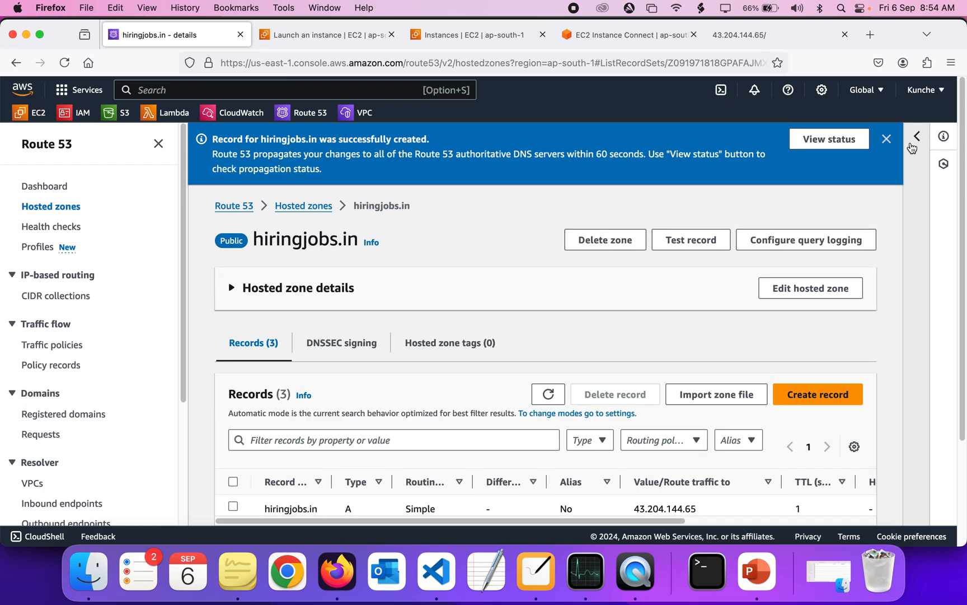
{"action": "scroll", "coordinate": [557, 295], "scroll_direction": "down", "scroll_amount": 5}
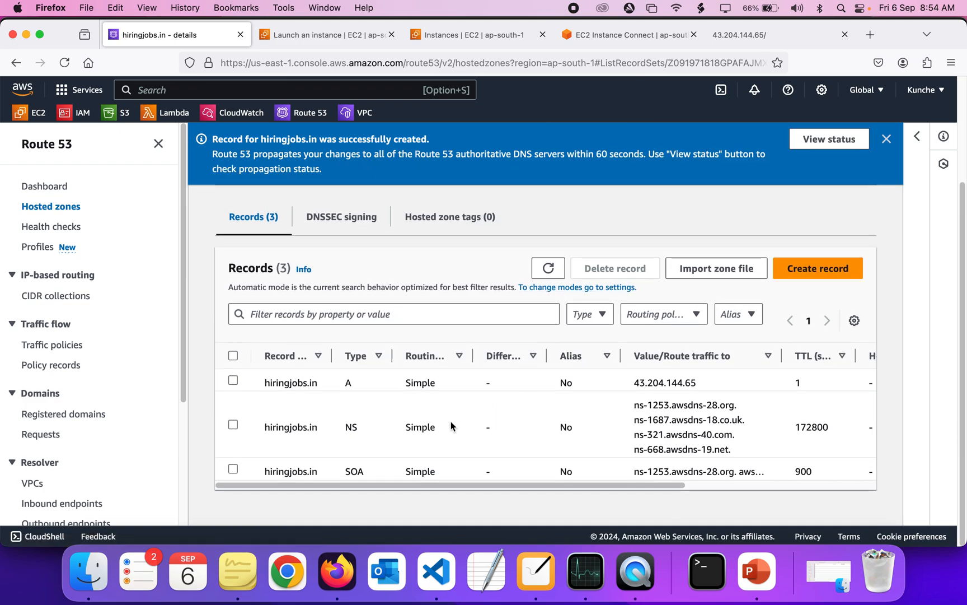
{"action": "left_click_drag", "start_coordinate": [334, 352], "coordinate": [370, 351]}
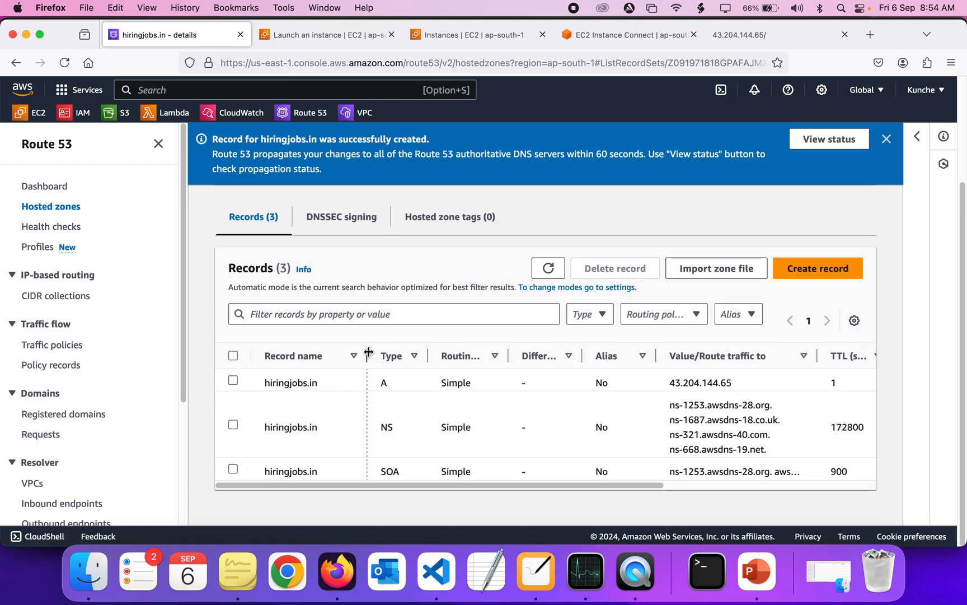
{"action": "left_click_drag", "start_coordinate": [327, 382], "coordinate": [265, 383]}
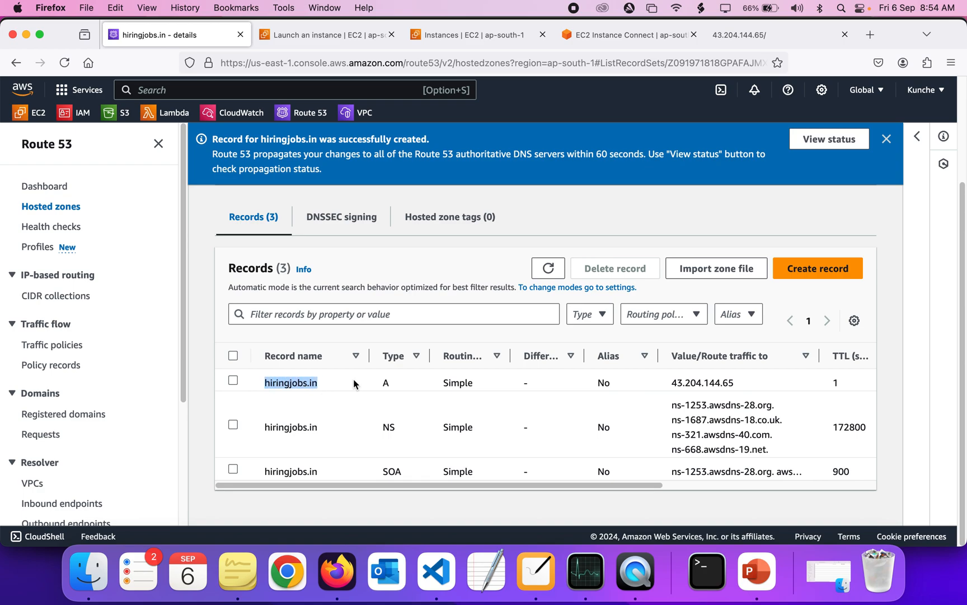
{"action": "key", "text": "super+c"}
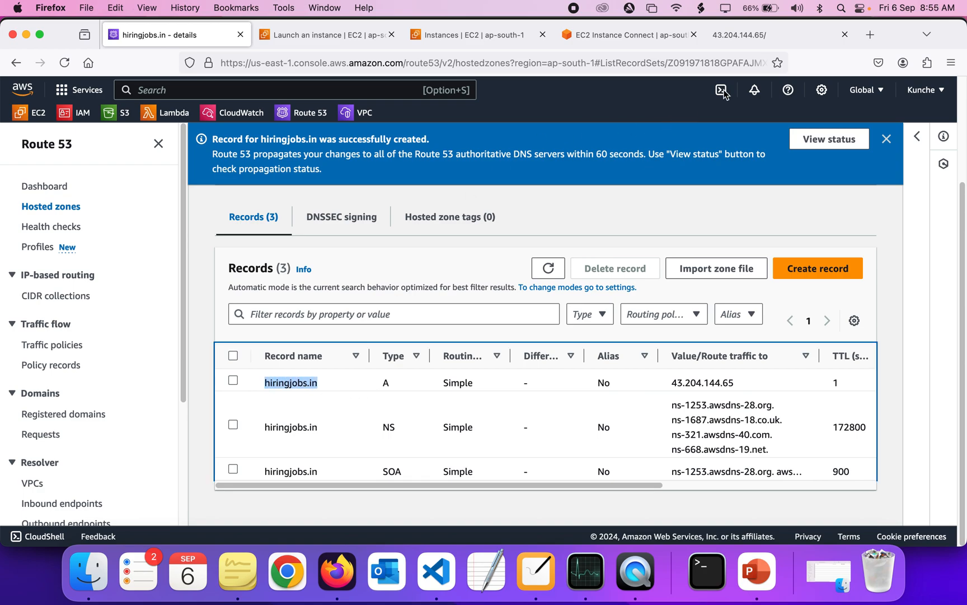
Open hiringjobs.in in a new browser tab and scroll through the served resume page
{"action": "left_click", "coordinate": [864, 40]}
{"action": "key", "text": "super+v"}
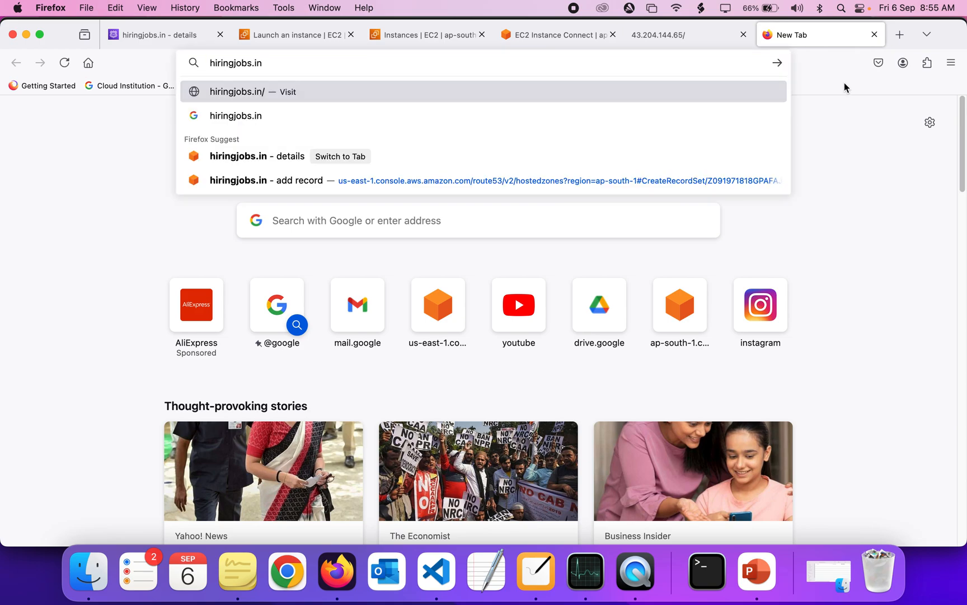
{"action": "key", "text": "Return"}
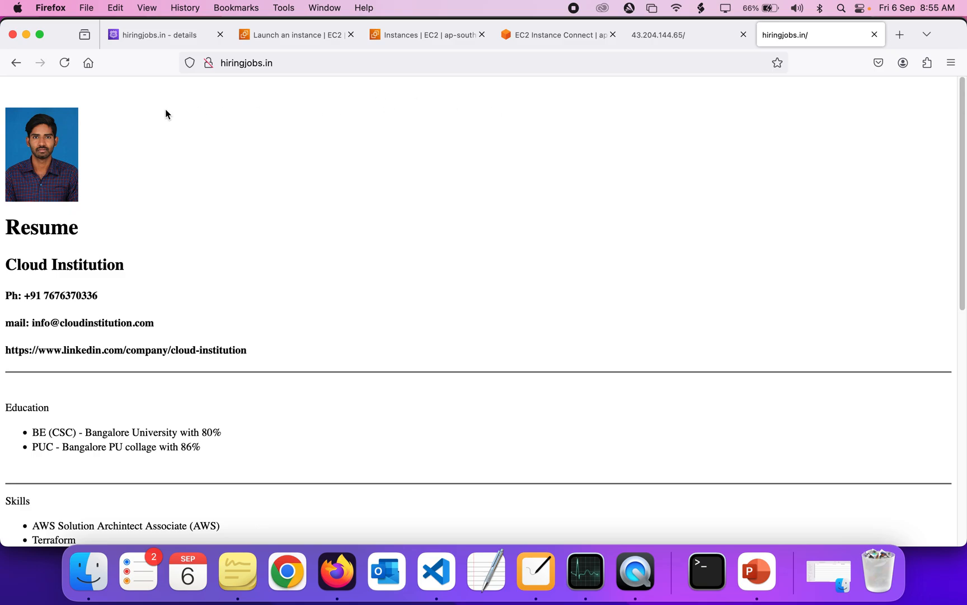
{"action": "left_click_drag", "start_coordinate": [166, 108], "coordinate": [158, 582]}
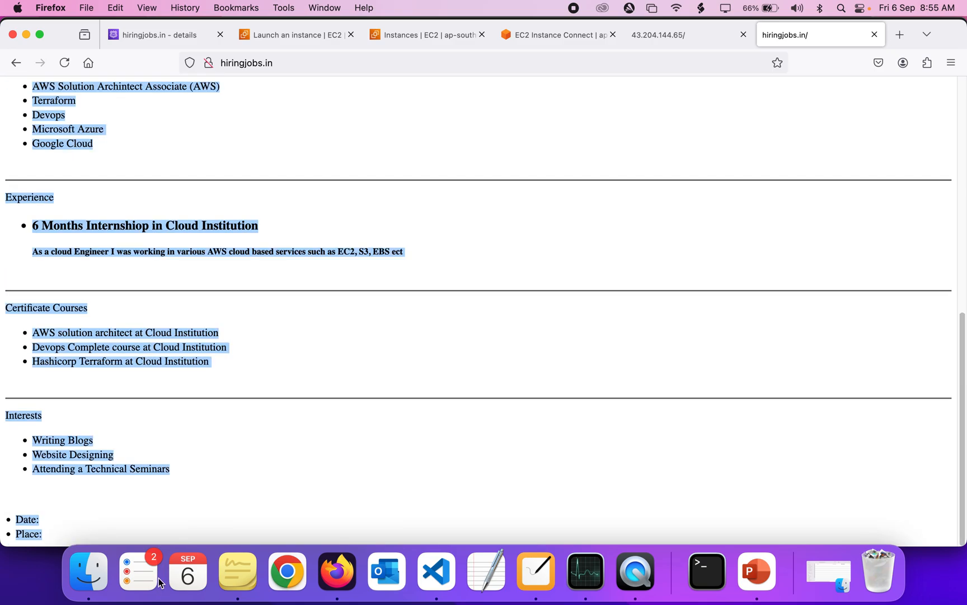
{"action": "left_click", "coordinate": [160, 514]}
{"action": "scroll", "coordinate": [160, 513], "scroll_direction": "up", "scroll_amount": 15}
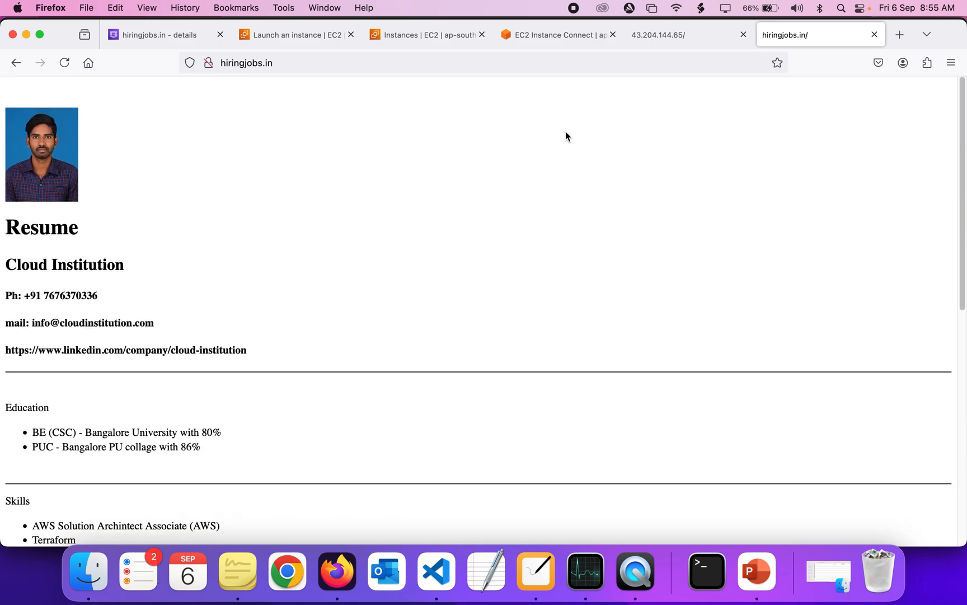
Review the hiringjobs.in A record's name and IP value in the records list and the architecture diagram
{"action": "left_click", "coordinate": [168, 37]}
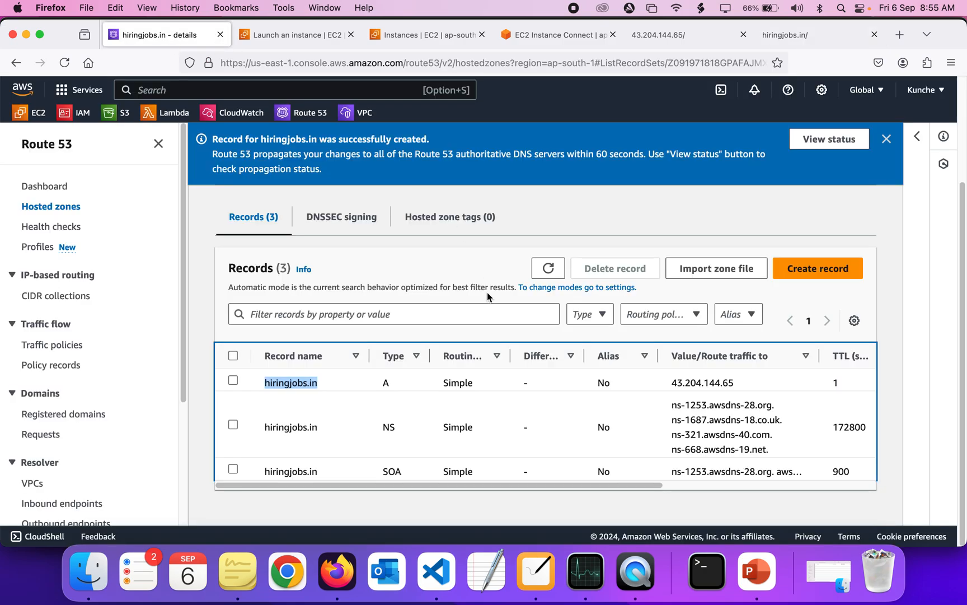
{"action": "left_click", "coordinate": [332, 384]}
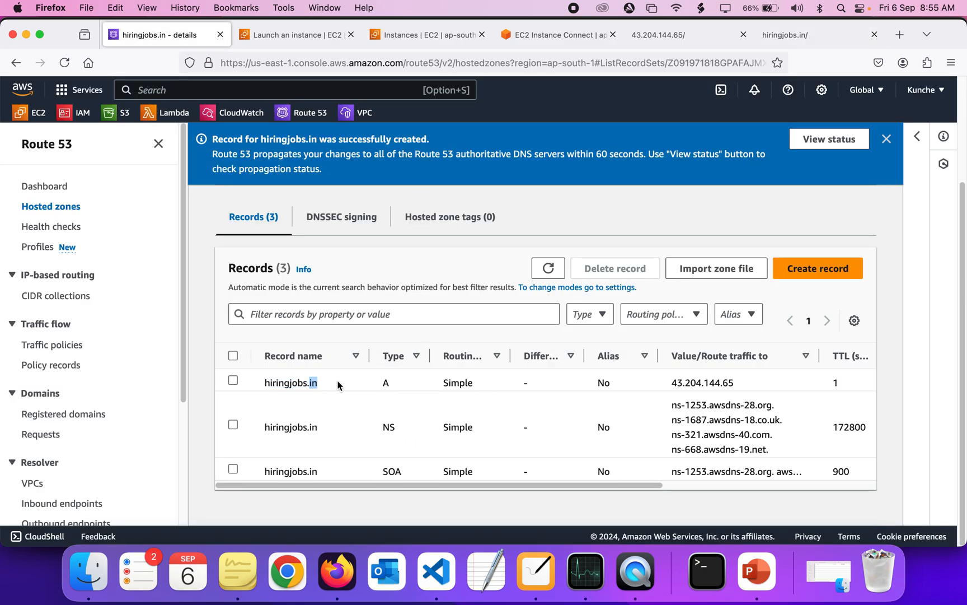
{"action": "left_click_drag", "start_coordinate": [673, 382], "coordinate": [748, 390]}
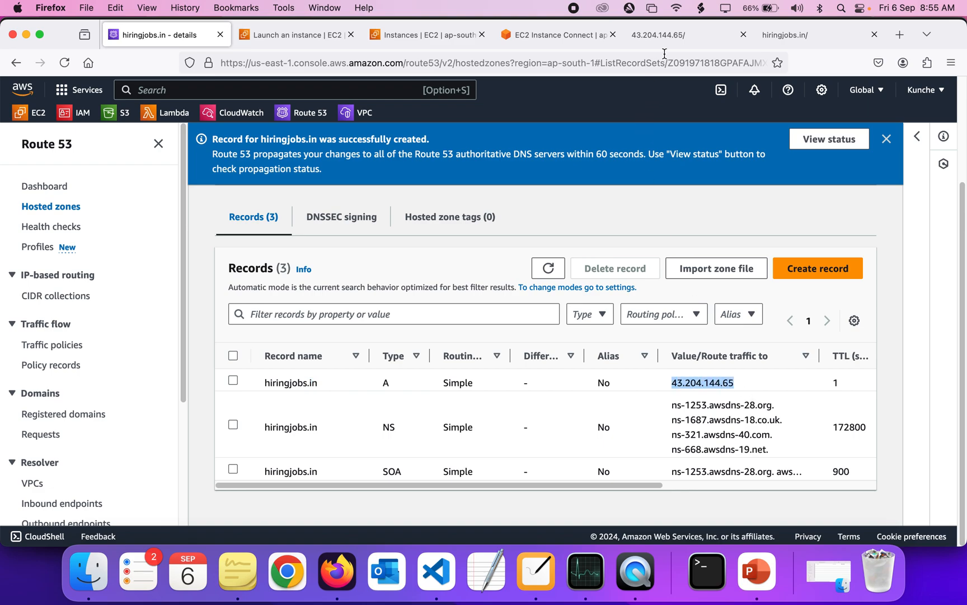
{"action": "double_click", "coordinate": [714, 387]}
{"action": "left_click_drag", "start_coordinate": [261, 385], "coordinate": [322, 385]}
{"action": "double_click", "coordinate": [323, 385]}
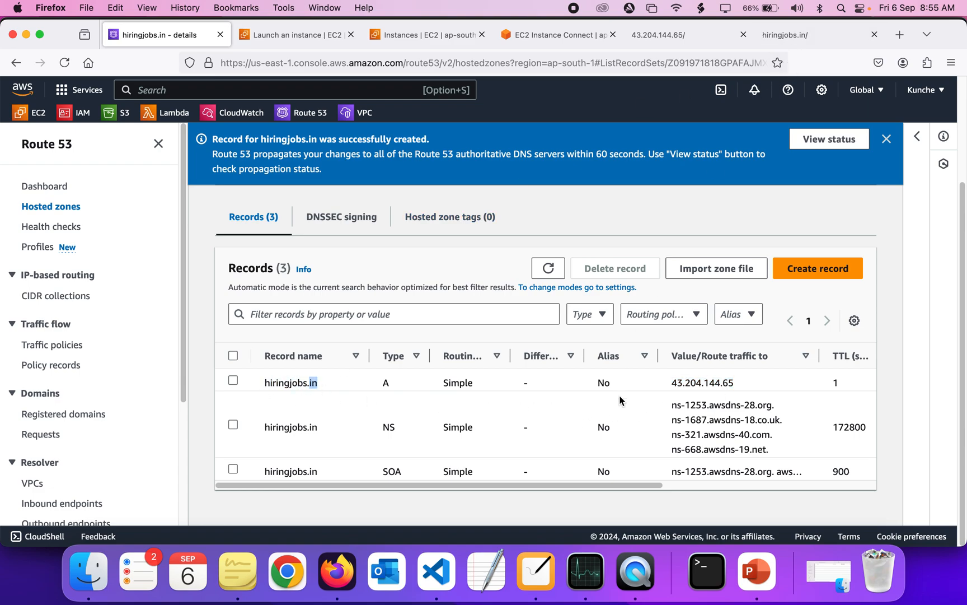
{"action": "left_click", "coordinate": [547, 570]}
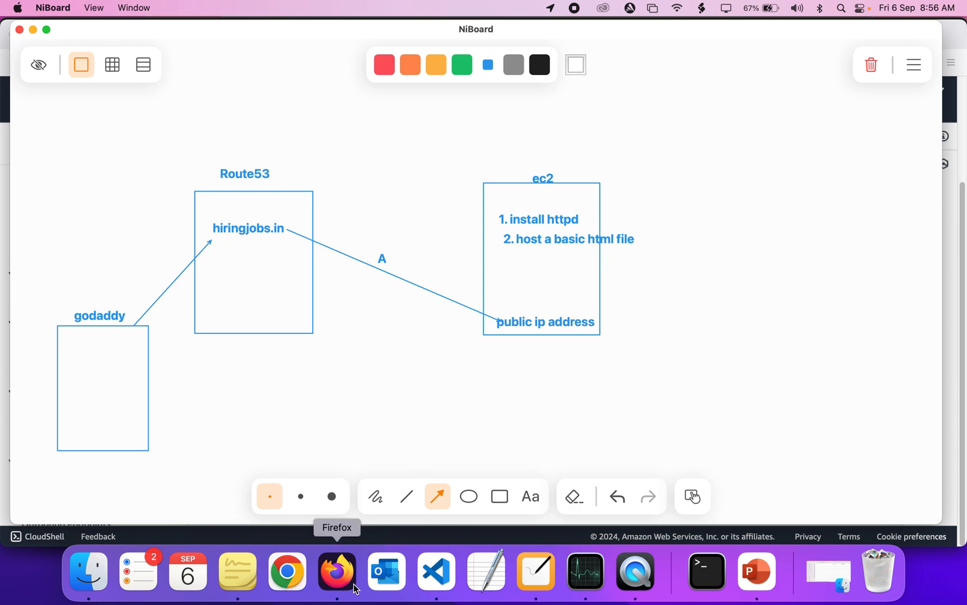
{"action": "left_click", "coordinate": [337, 571]}
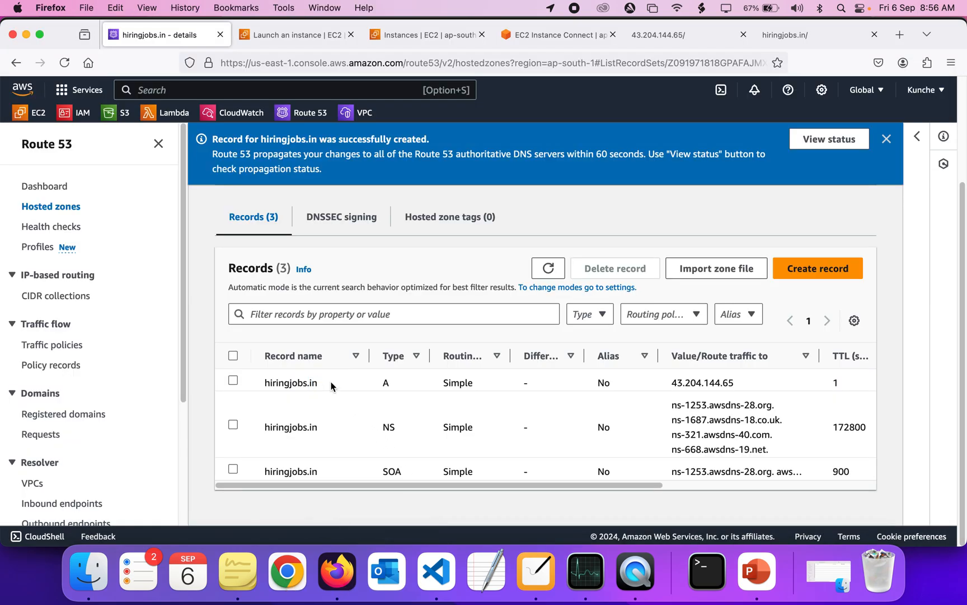
{"action": "left_click", "coordinate": [784, 270]}
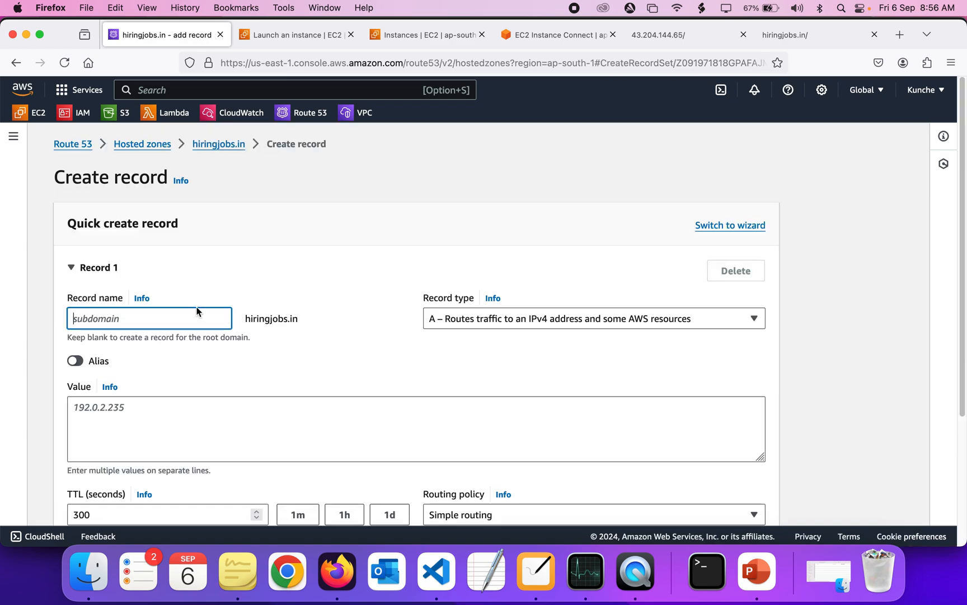
{"action": "type", "text": "resume"}
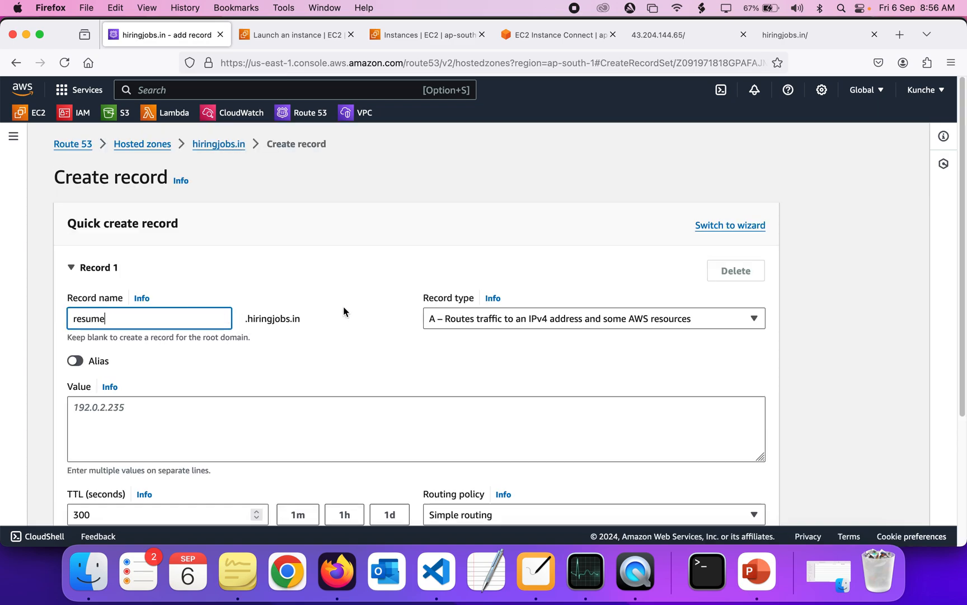
{"action": "left_click", "coordinate": [287, 320]}
{"action": "triple_click", "coordinate": [287, 320]}
{"action": "left_click", "coordinate": [308, 320]}
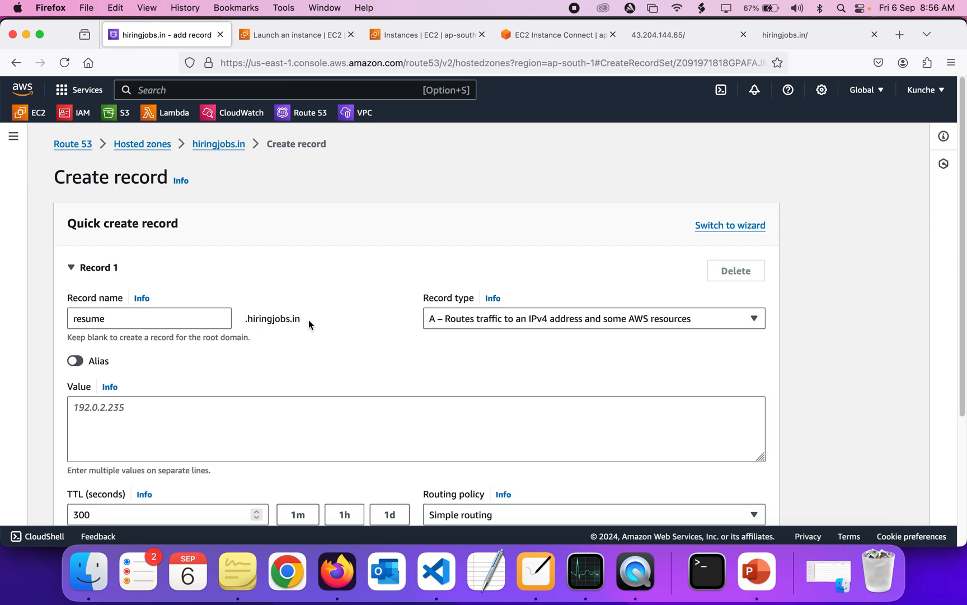
{"action": "left_click", "coordinate": [278, 409]}
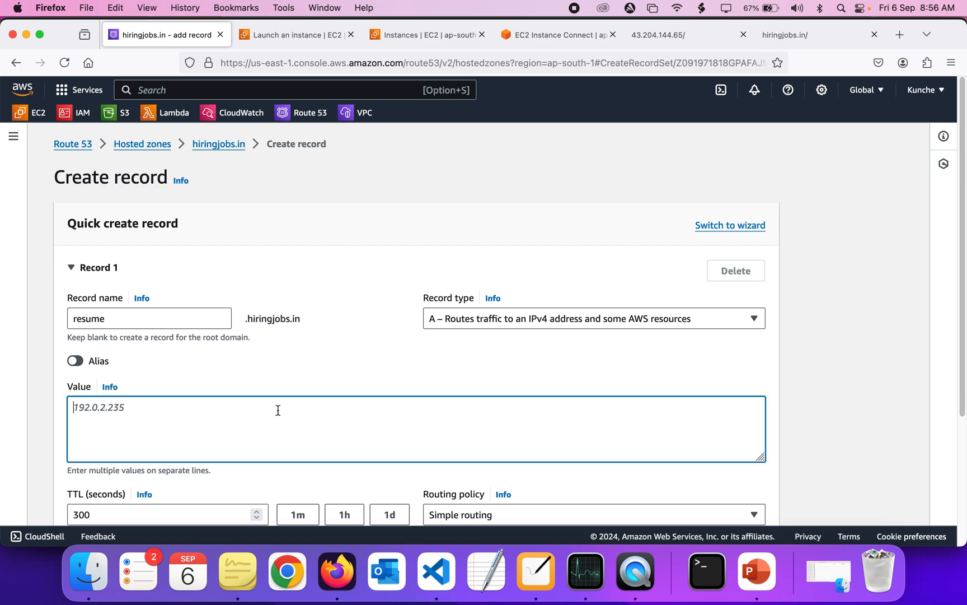
{"action": "scroll", "coordinate": [279, 410], "scroll_direction": "down", "scroll_amount": 5}
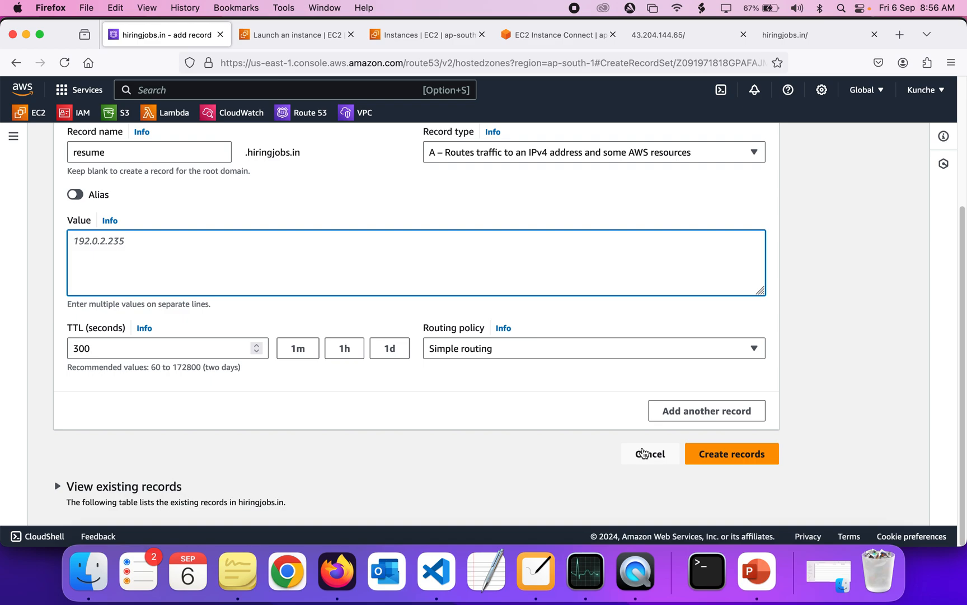
{"action": "left_click", "coordinate": [643, 452]}
{"action": "scroll", "coordinate": [643, 450], "scroll_direction": "down", "scroll_amount": 2}
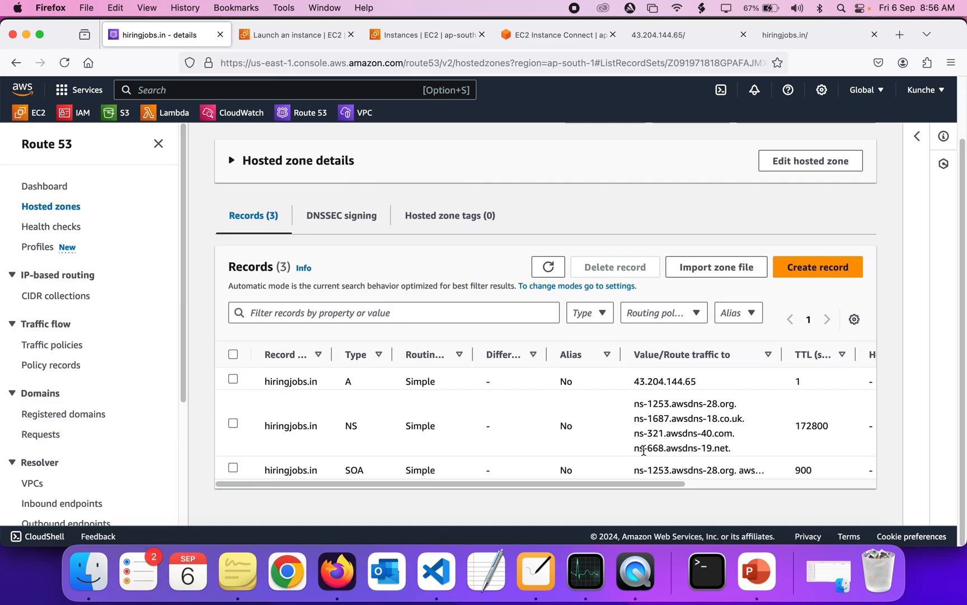